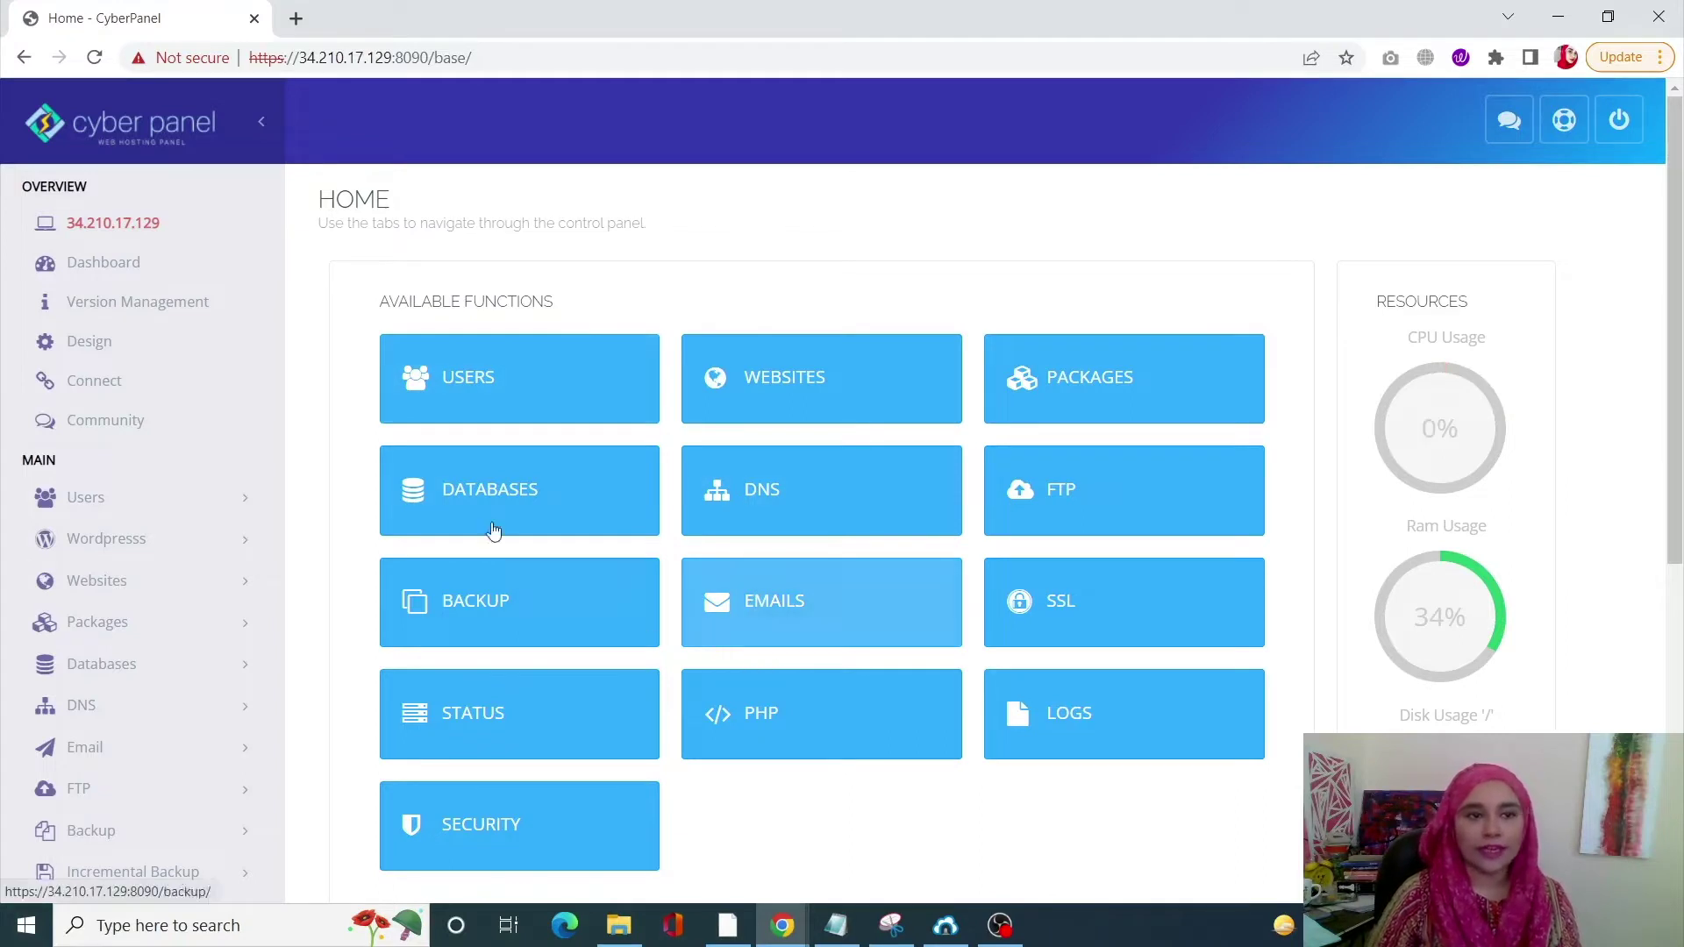
Start a new website on the Default package with admin as owner.
left_click(152, 598)
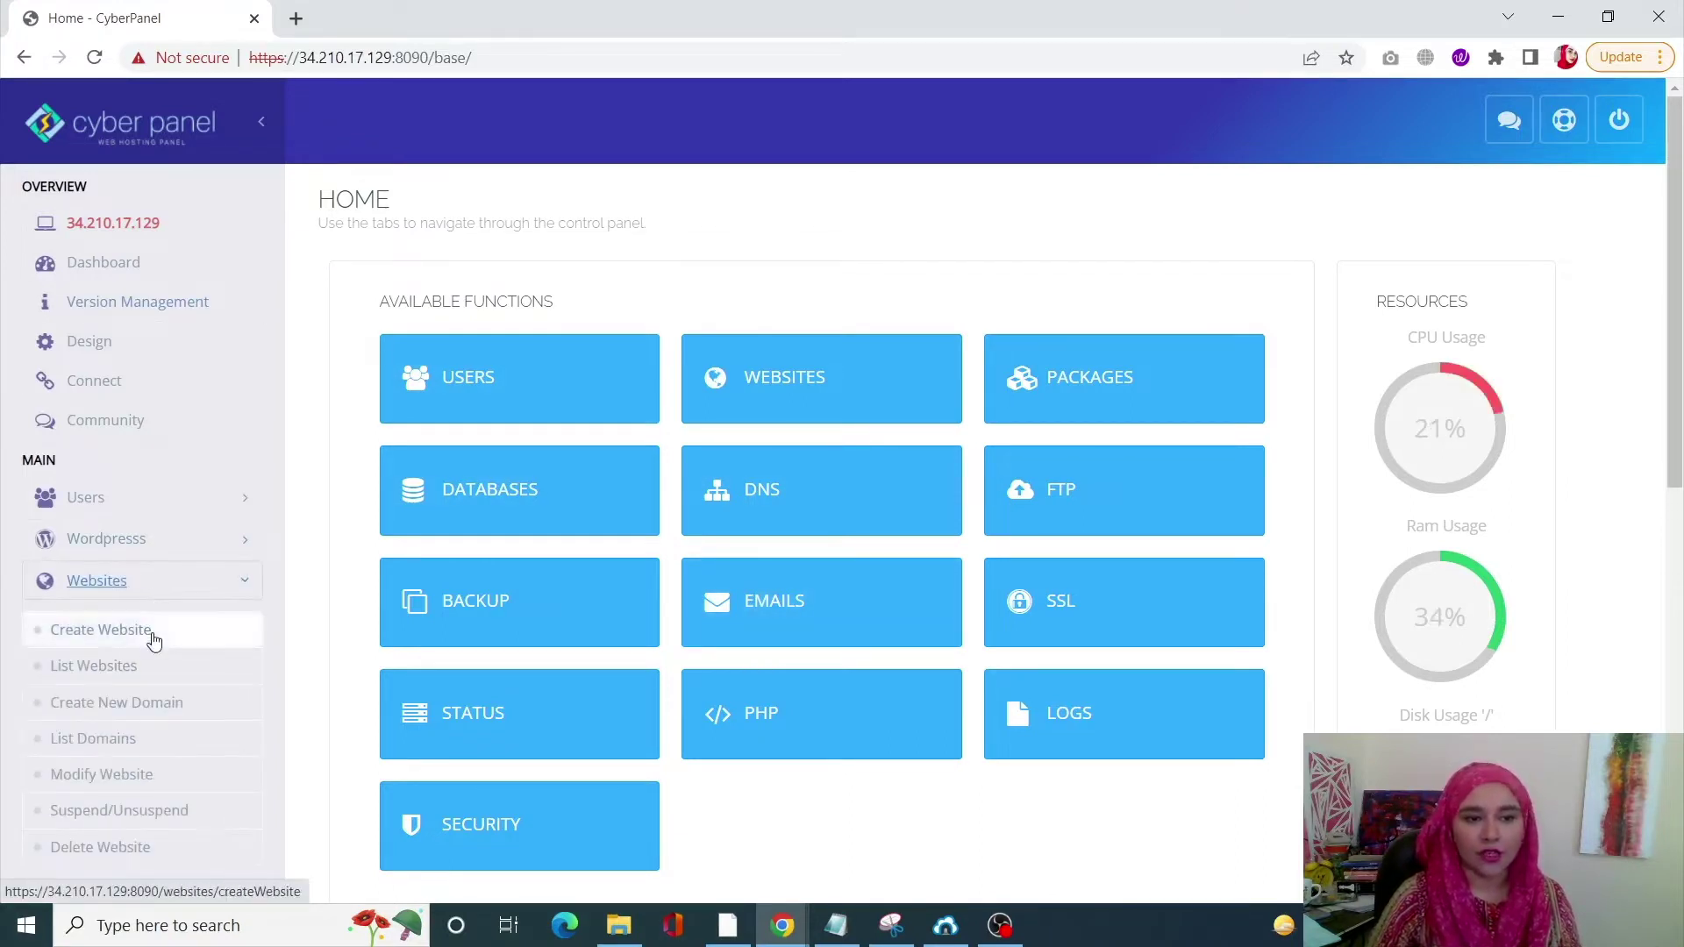
left_click(153, 640)
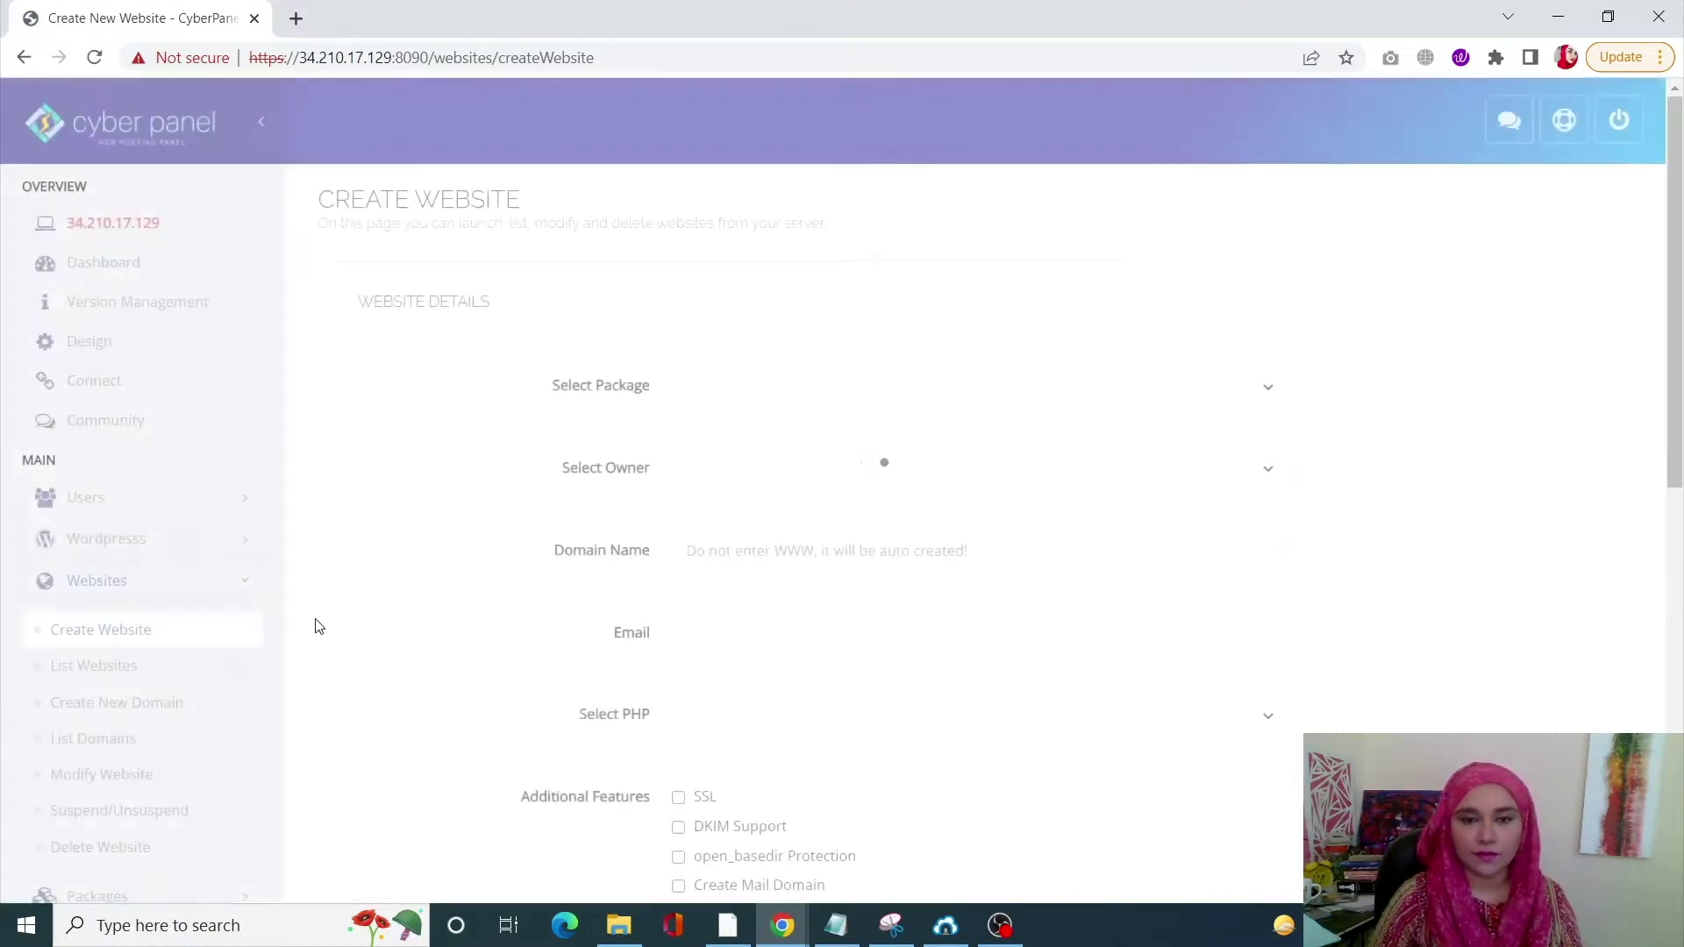
left_click(835, 385)
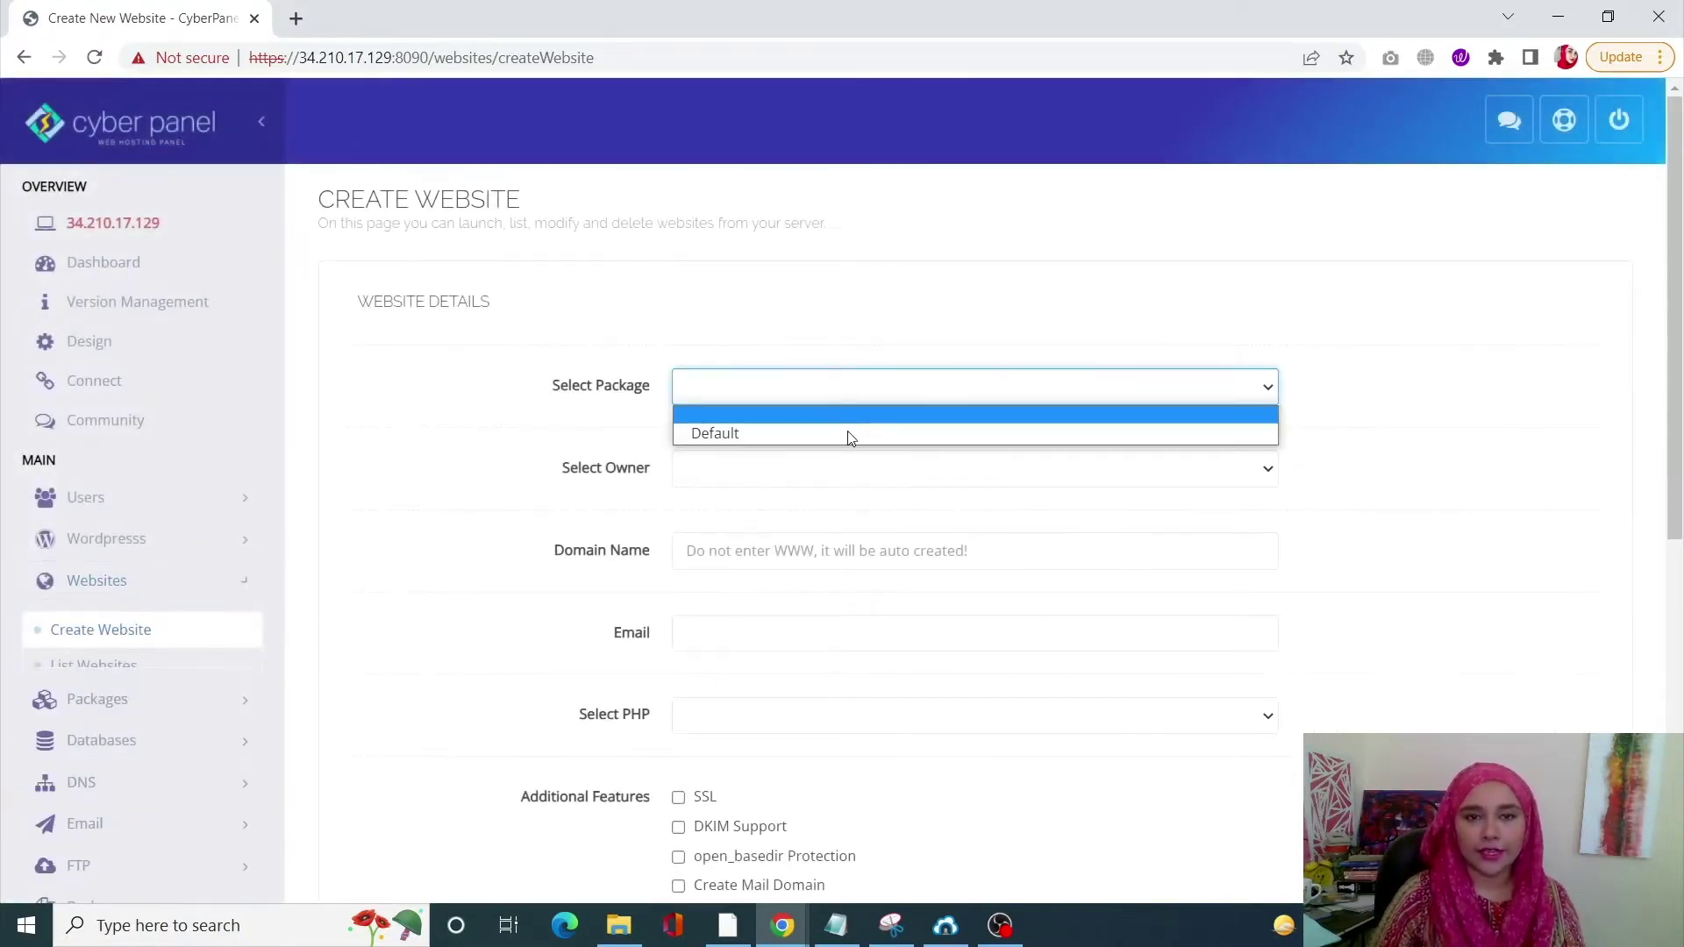
left_click(850, 401)
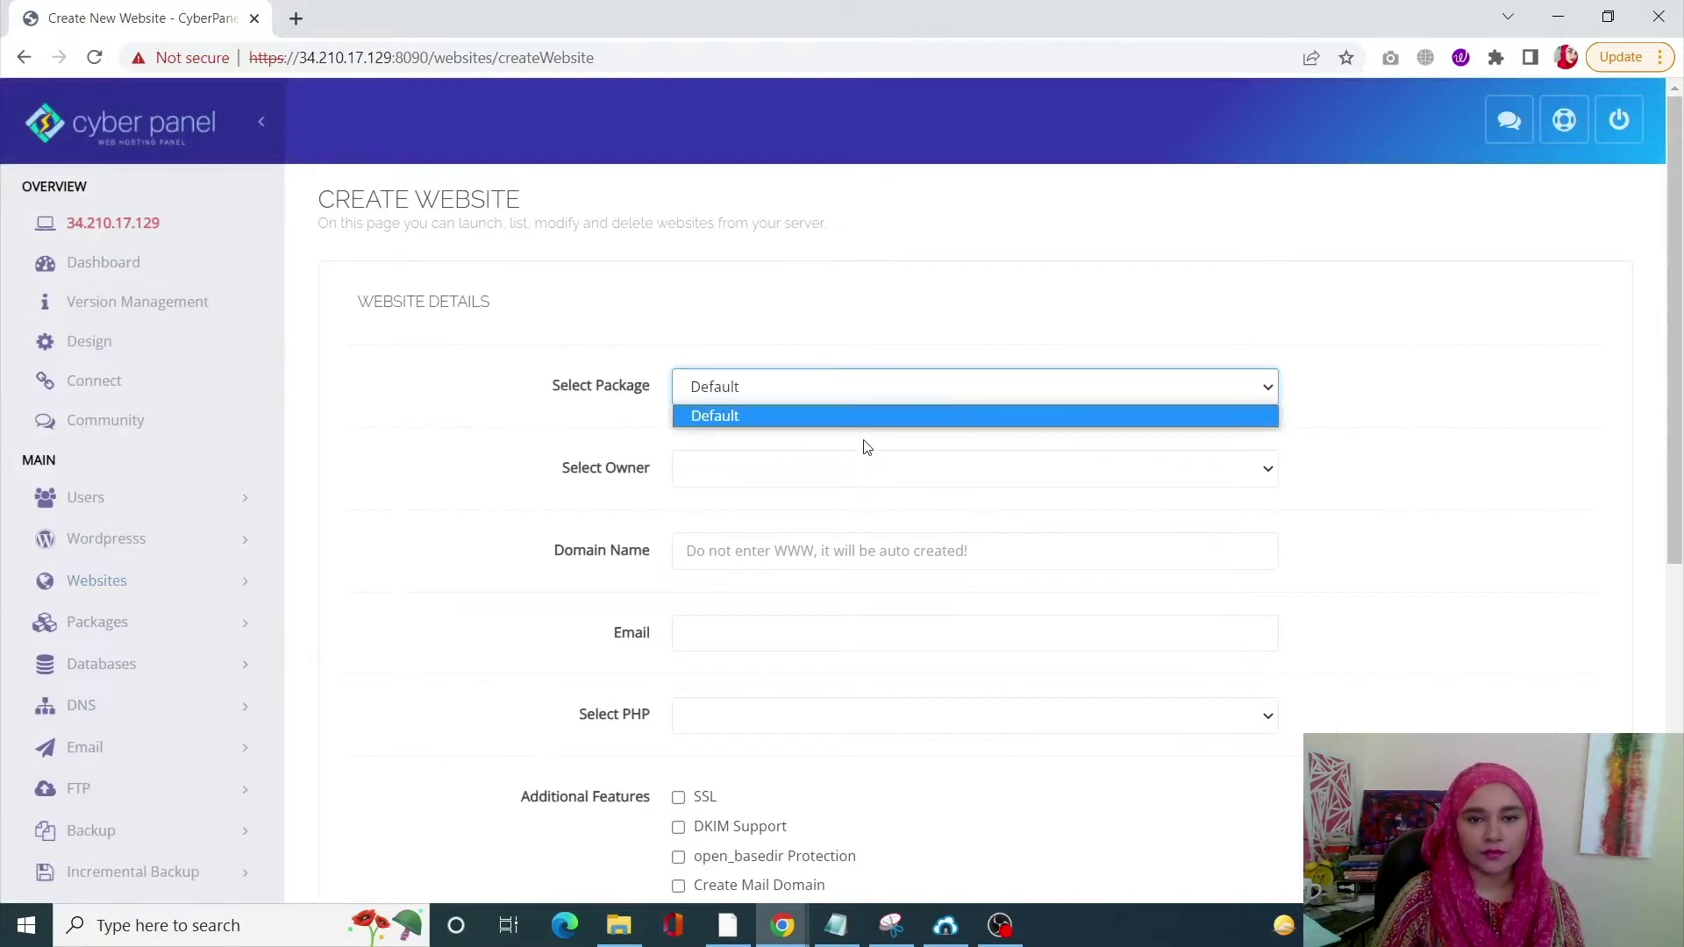
left_click(793, 416)
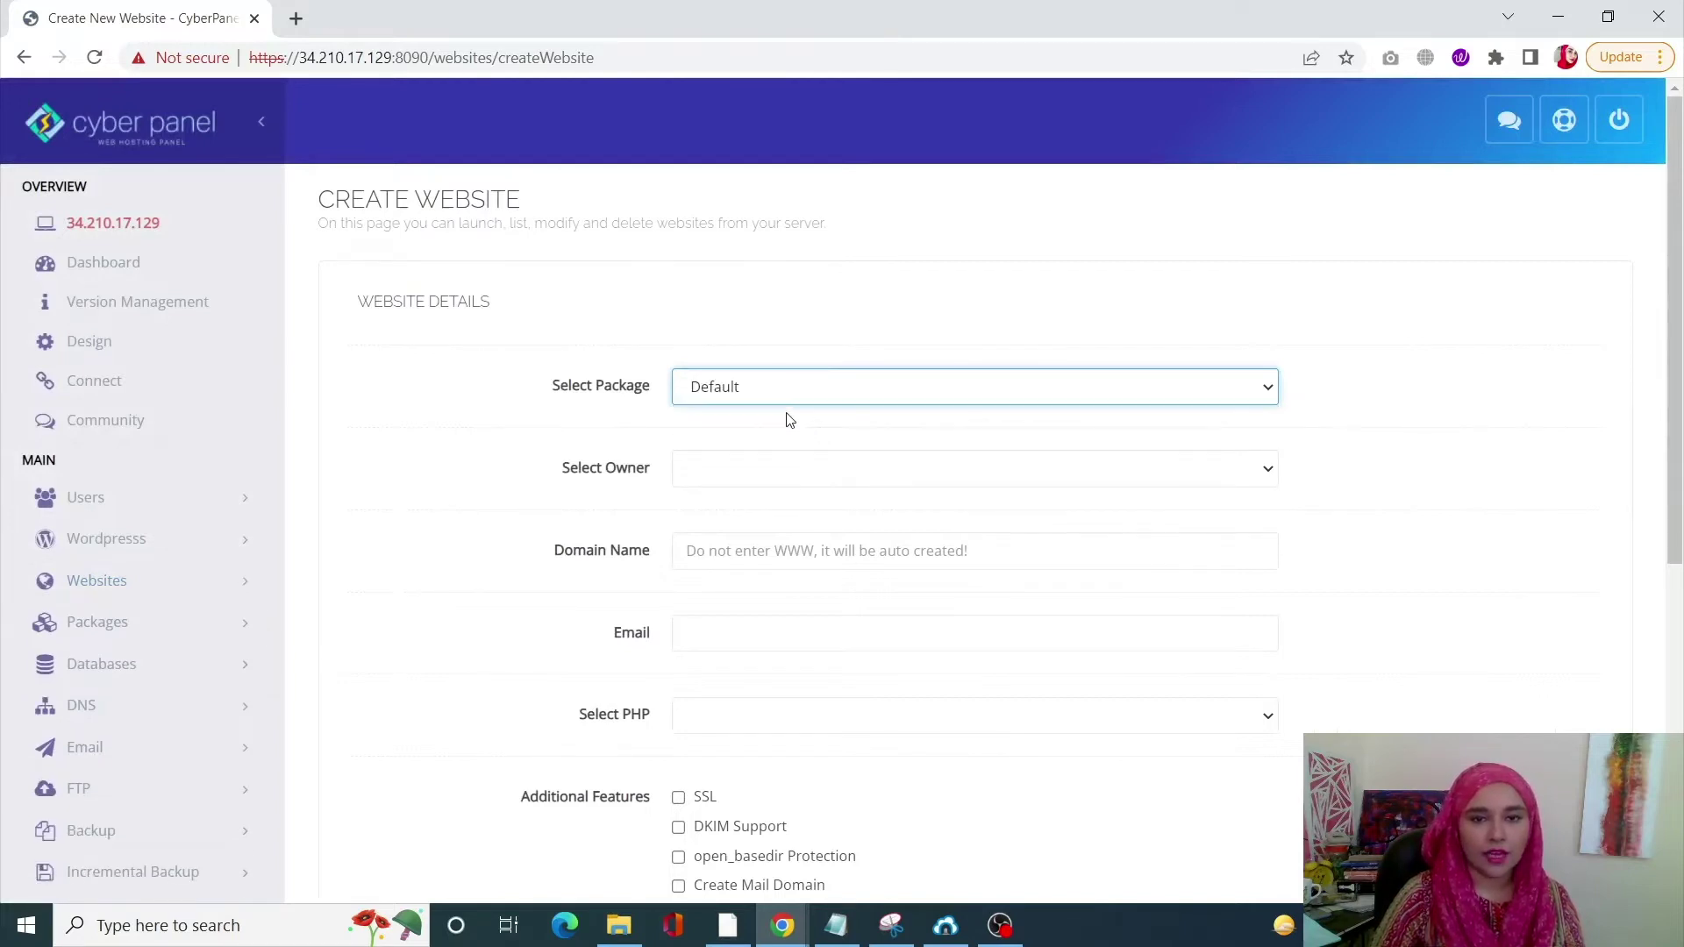
left_click(789, 468)
left_click(799, 521)
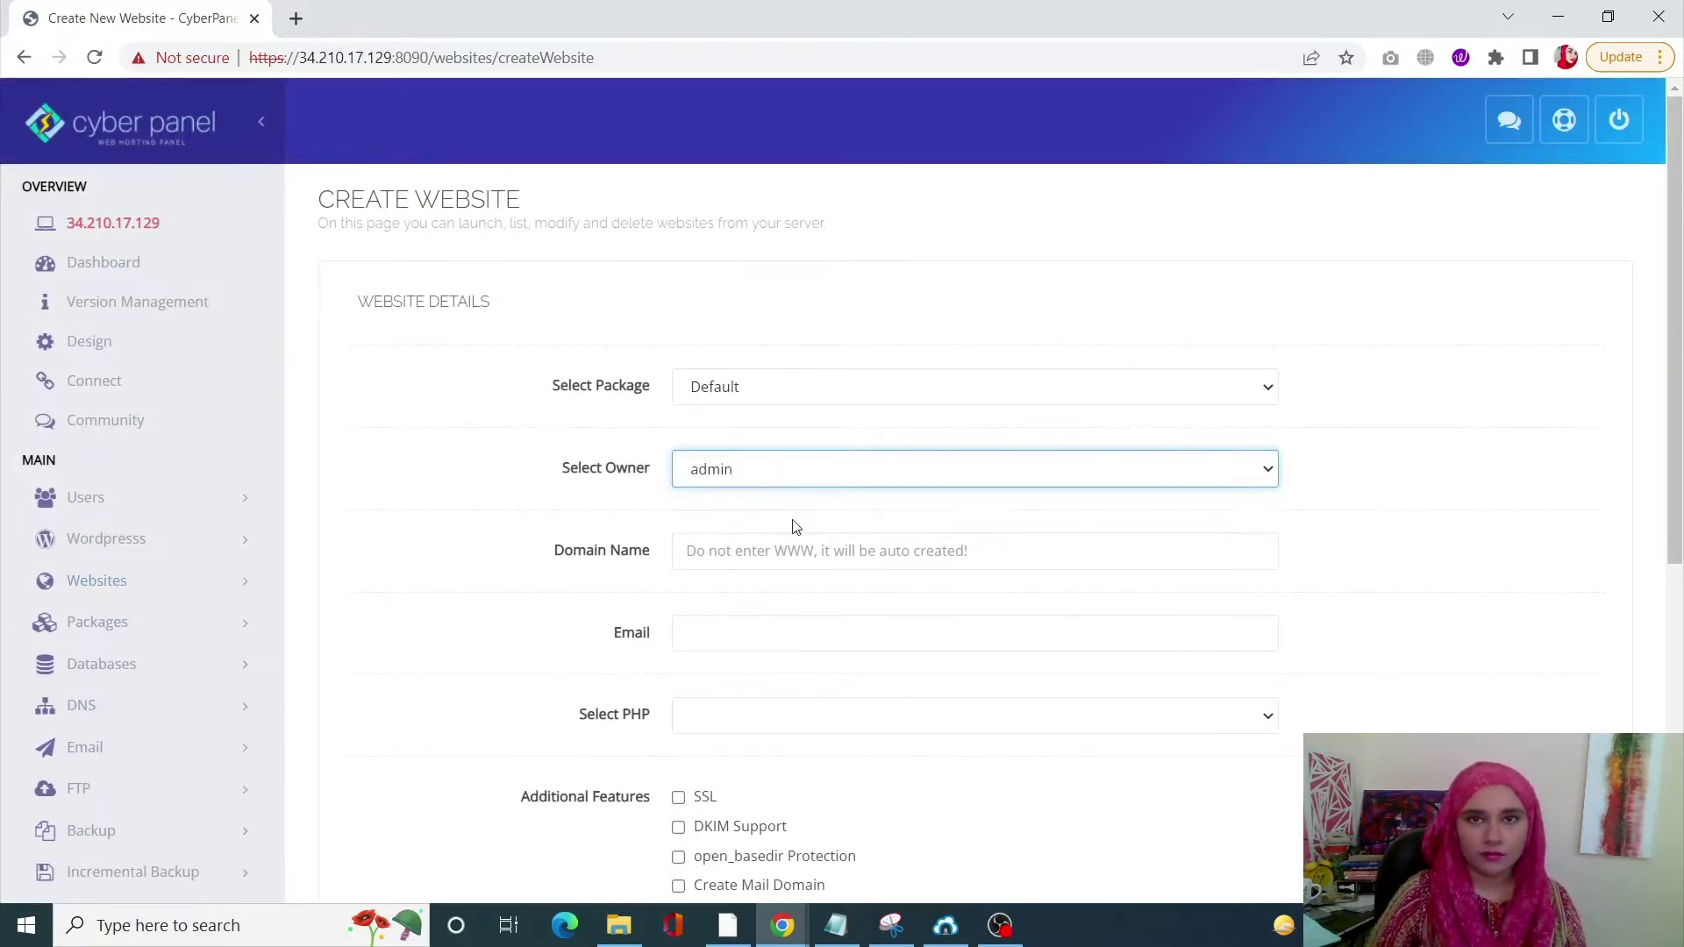
Enter domain axmi.xyz and the contact email, choose PHP 7.4, and create the site.
scroll(789, 526, "down", 2)
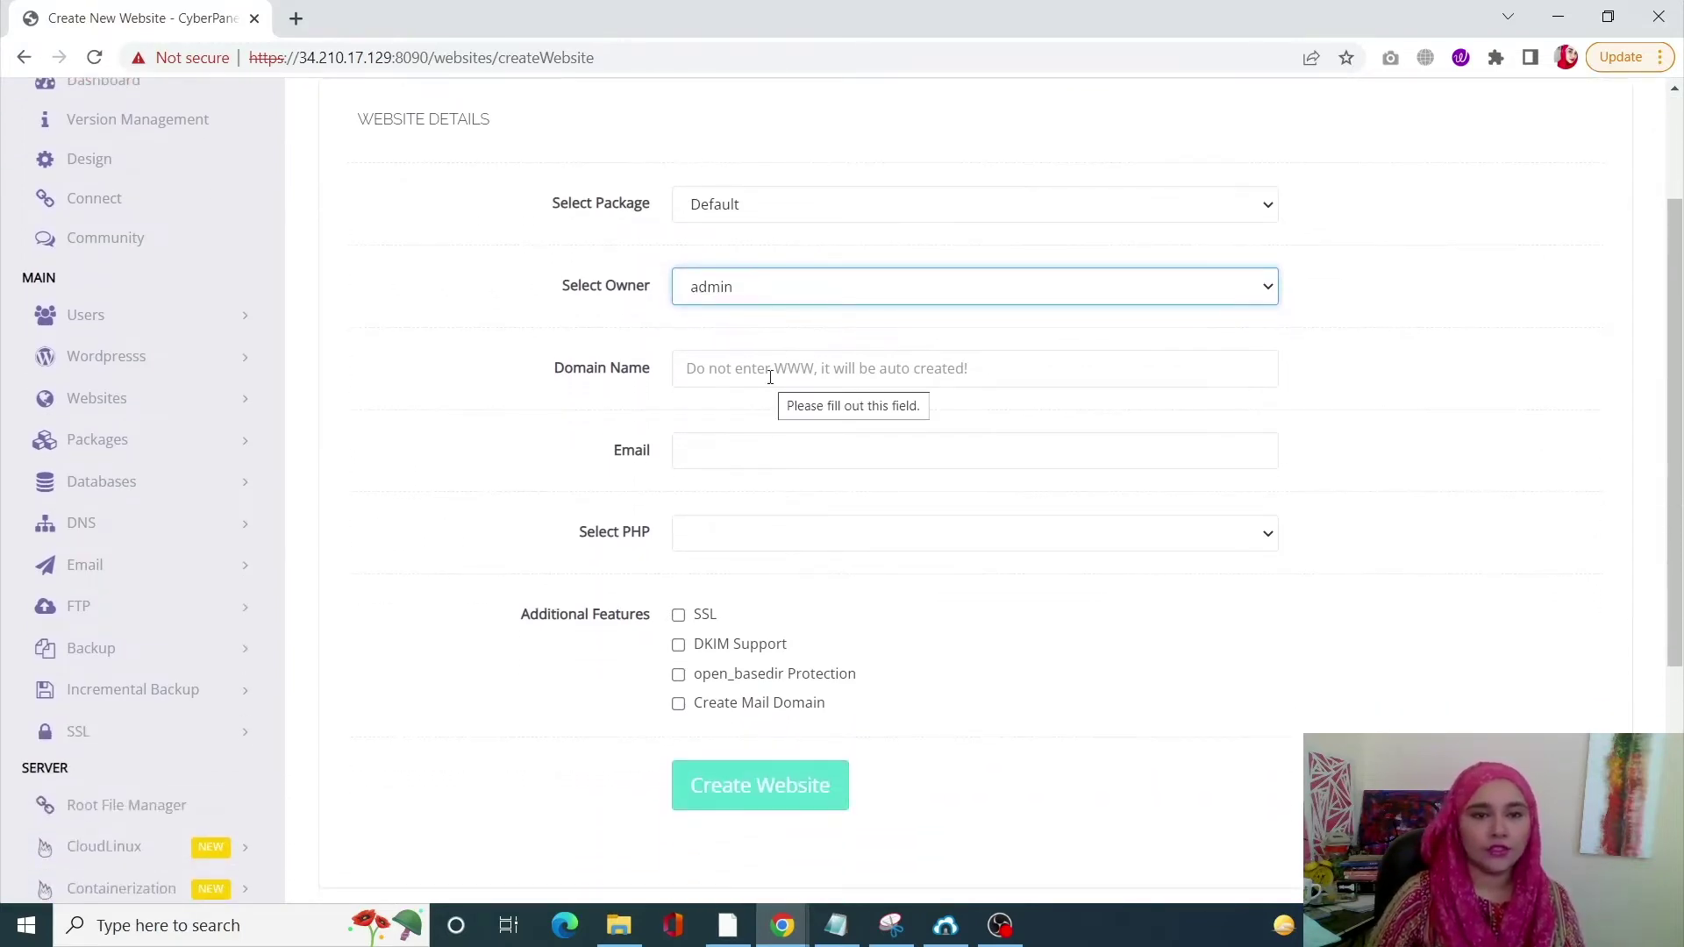
left_click(770, 377)
type("axmi.xyz")
left_click(840, 427)
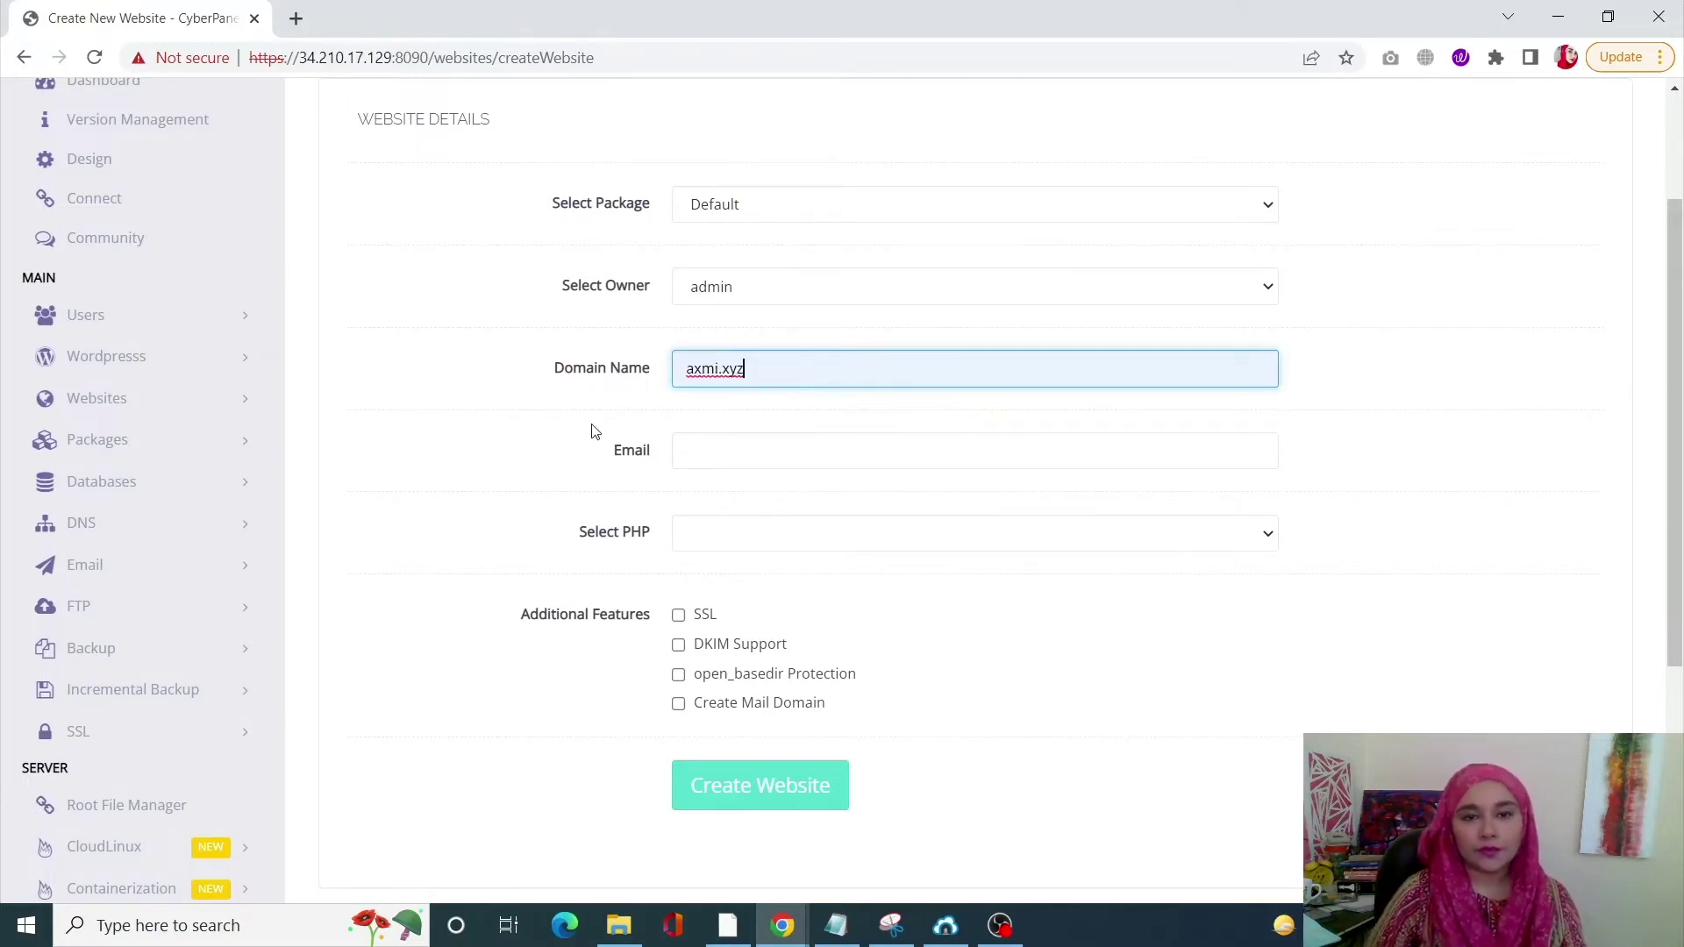
left_click(714, 446)
left_click(829, 511)
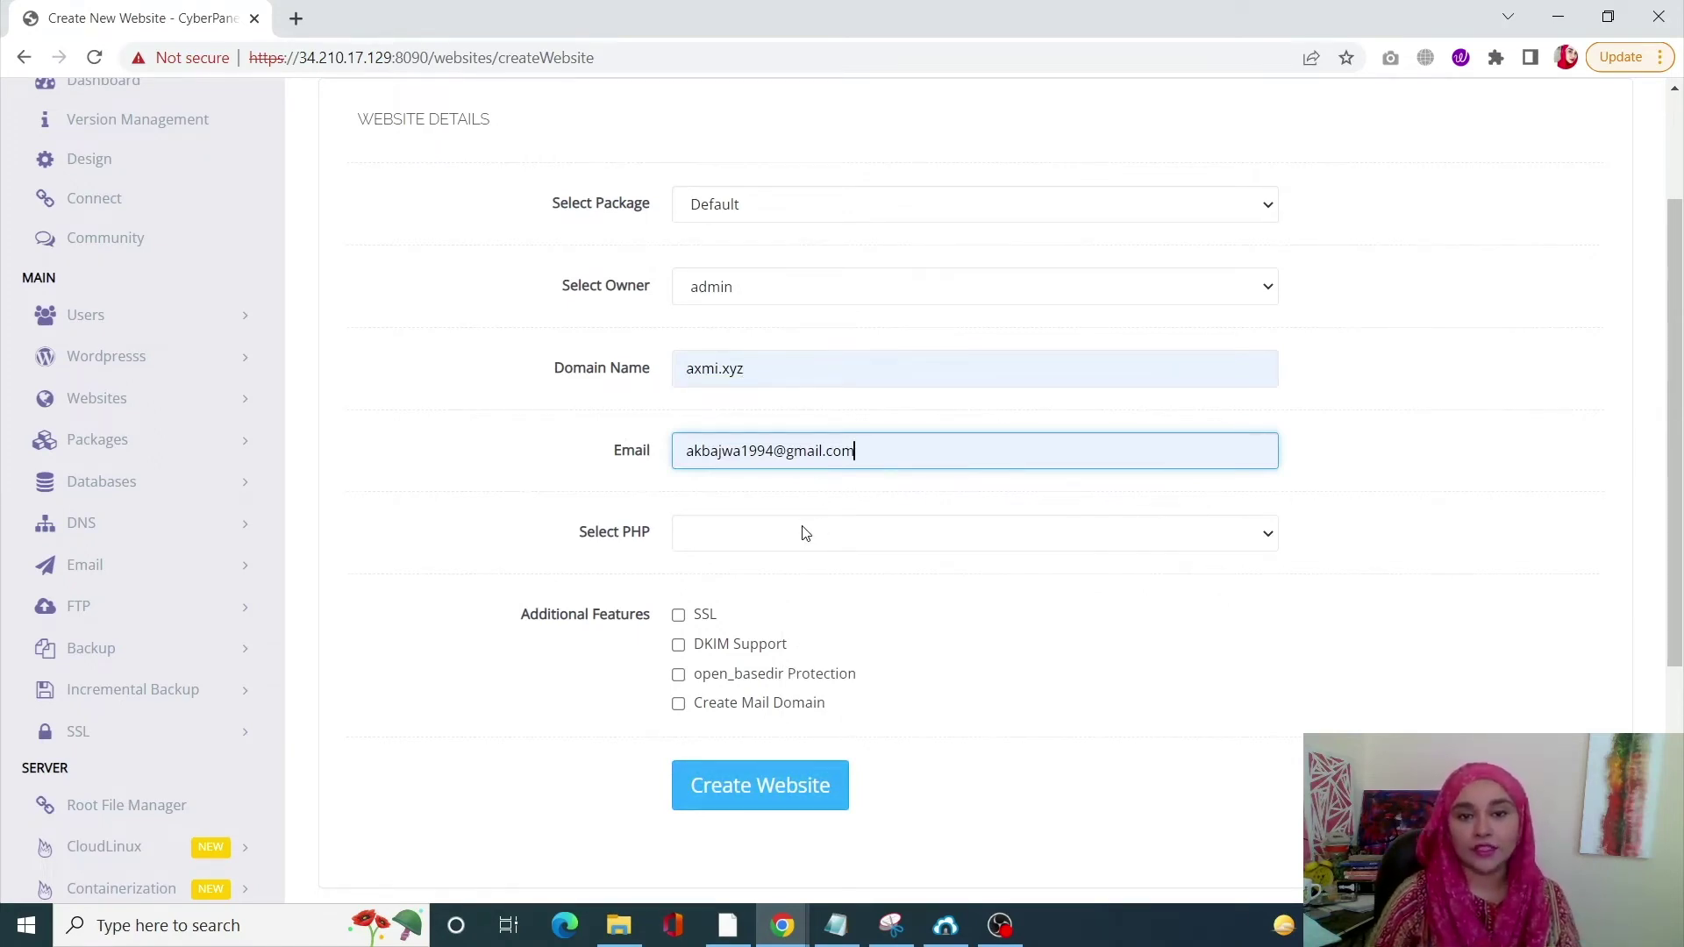
left_click(773, 543)
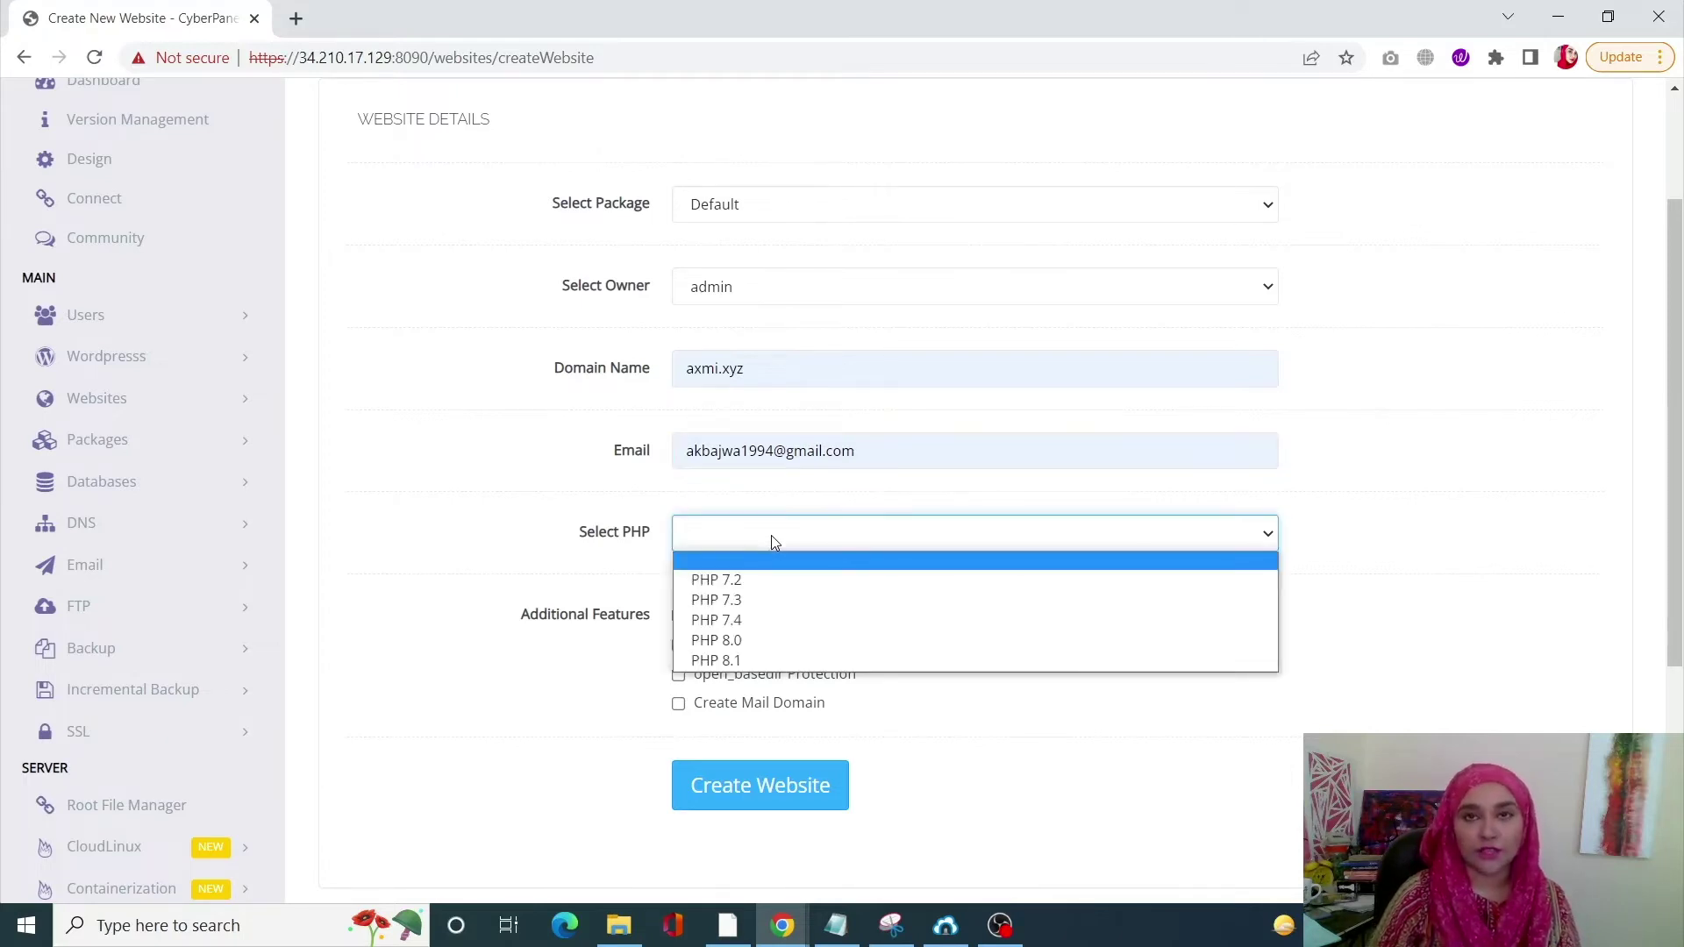
left_click(795, 619)
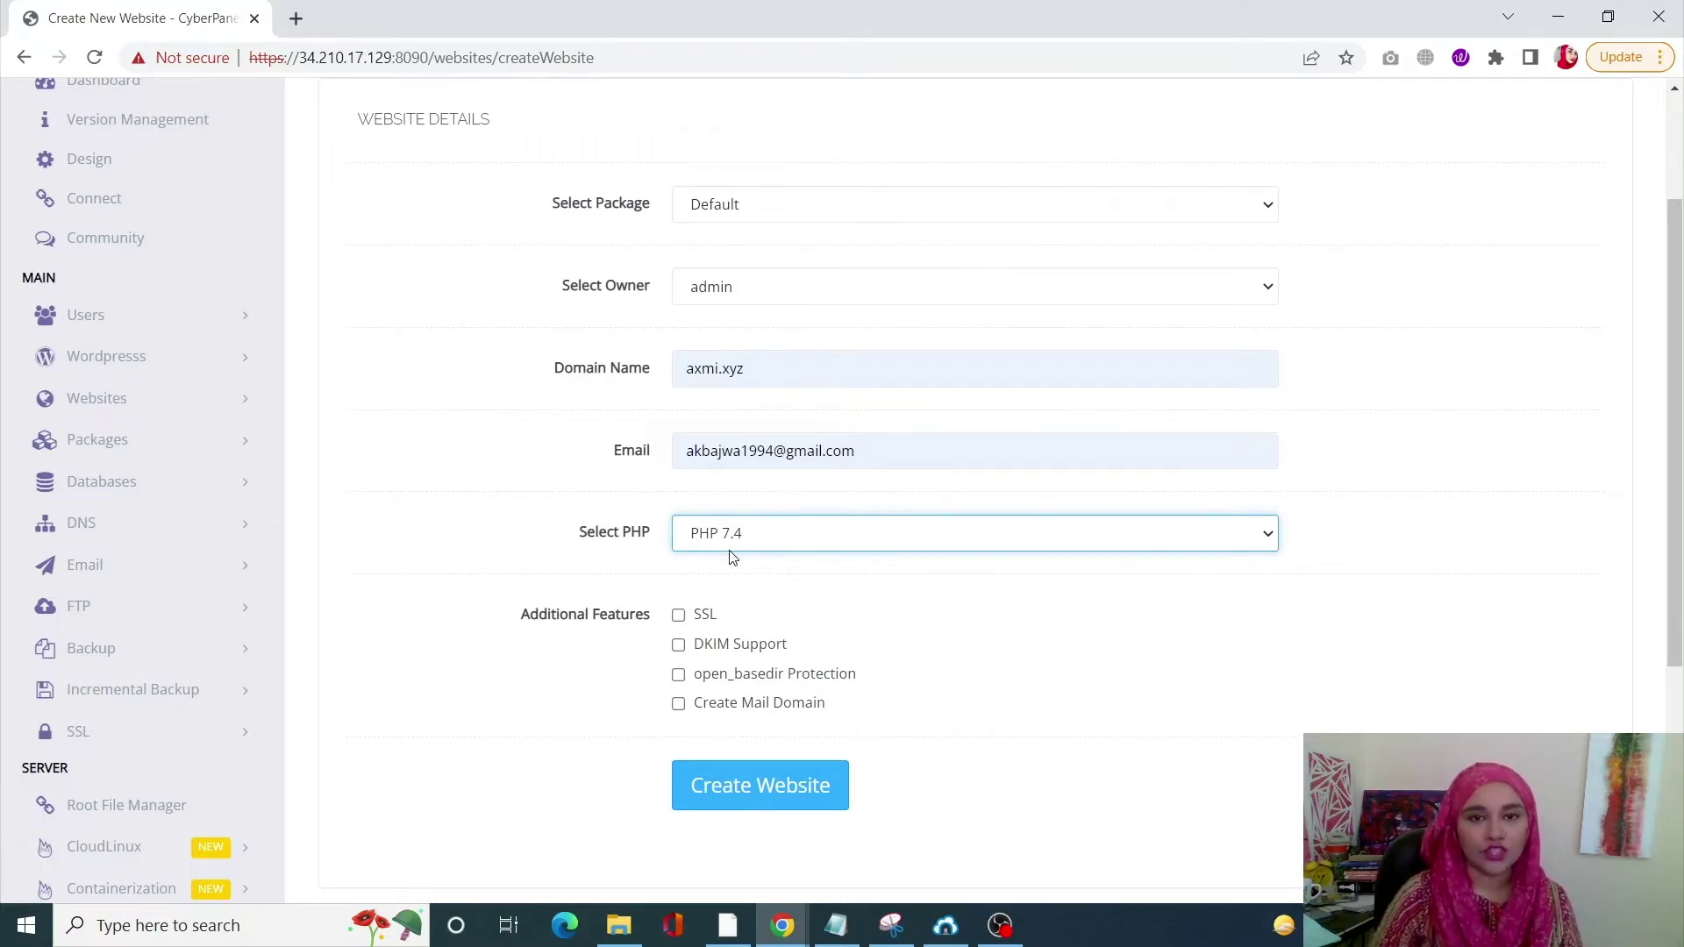
left_click(808, 793)
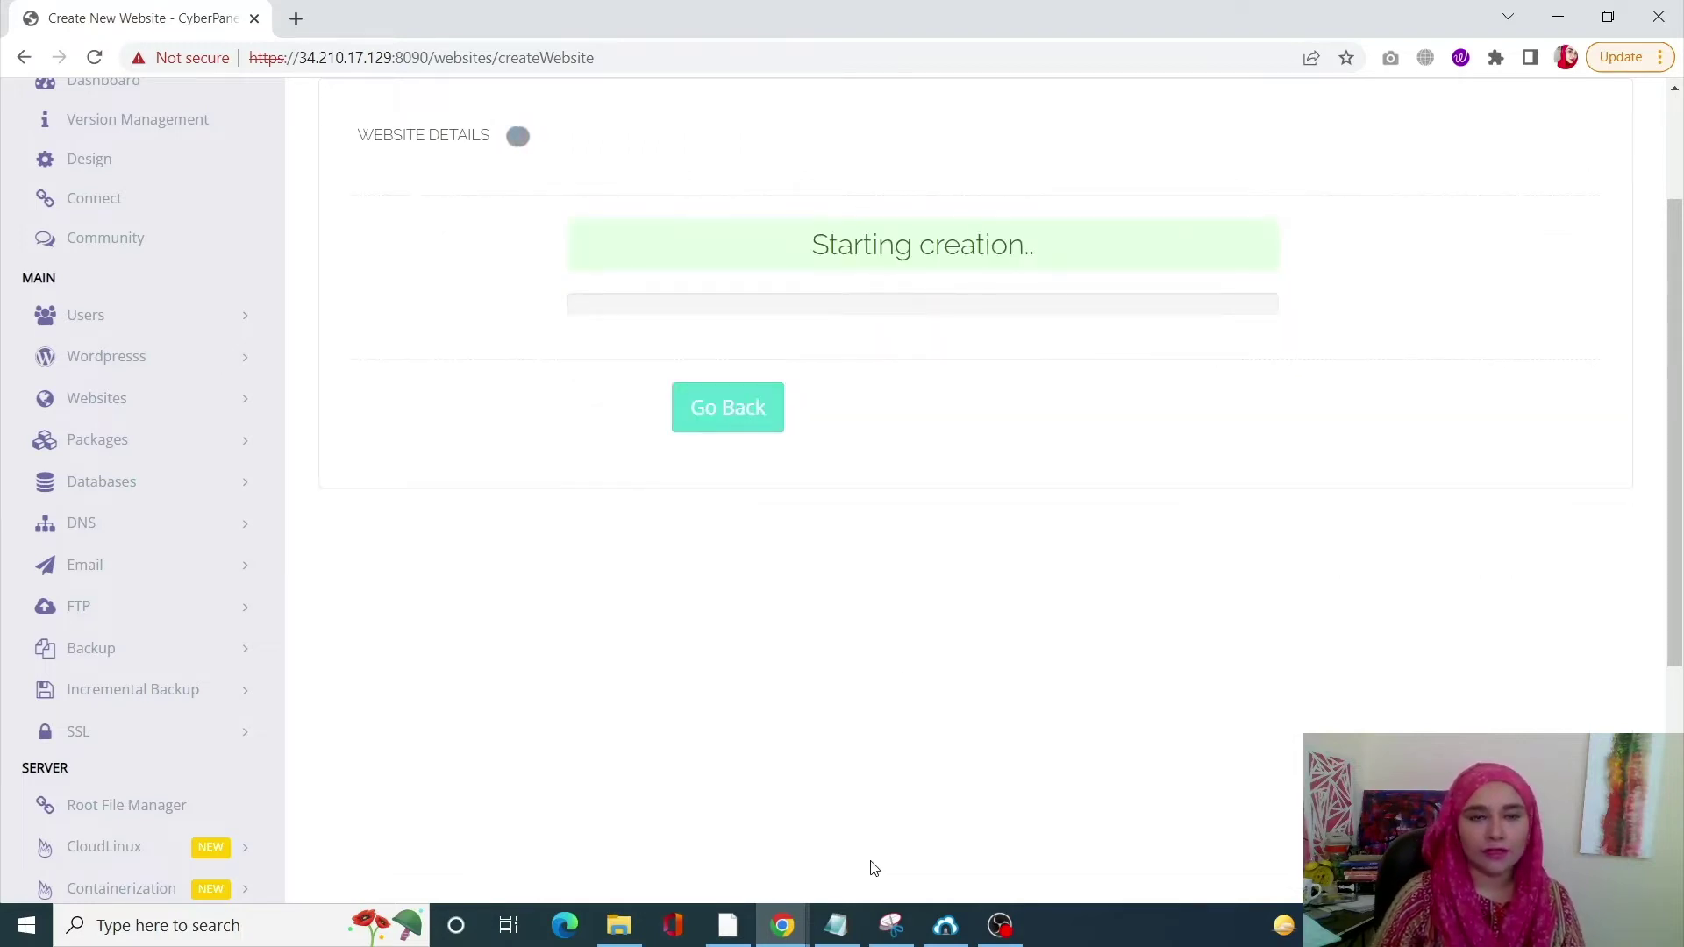
Open the List Websites page and find axmi.xyz listed as Active at the top.
scroll(921, 596, "up", 2)
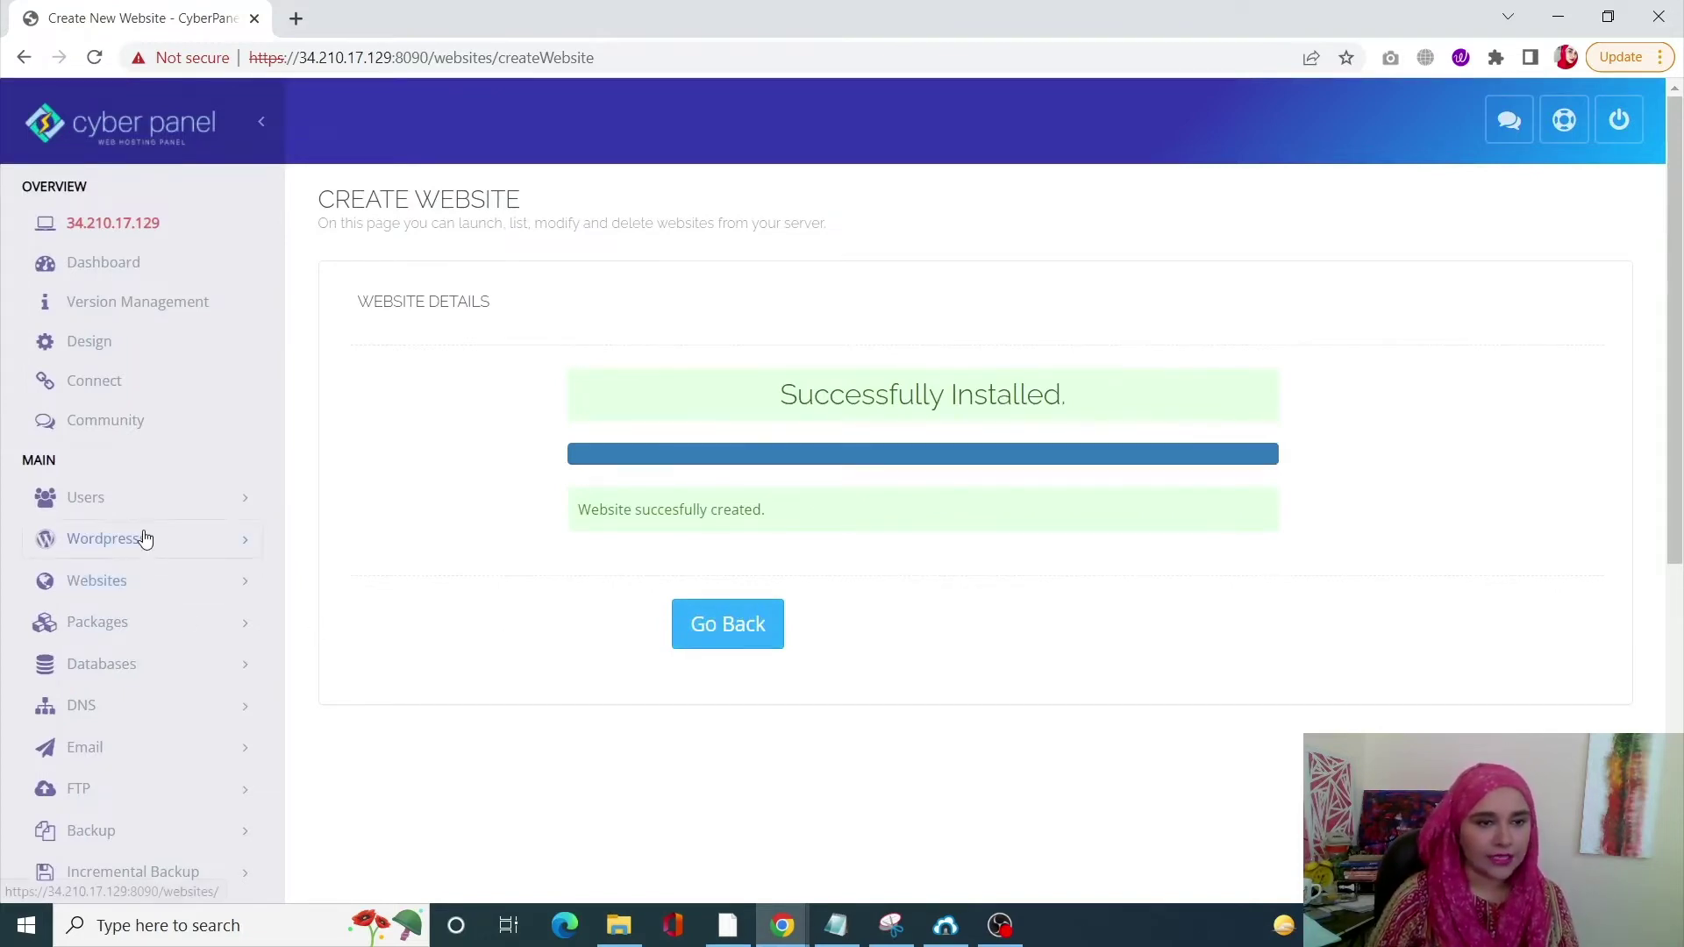
left_click(150, 599)
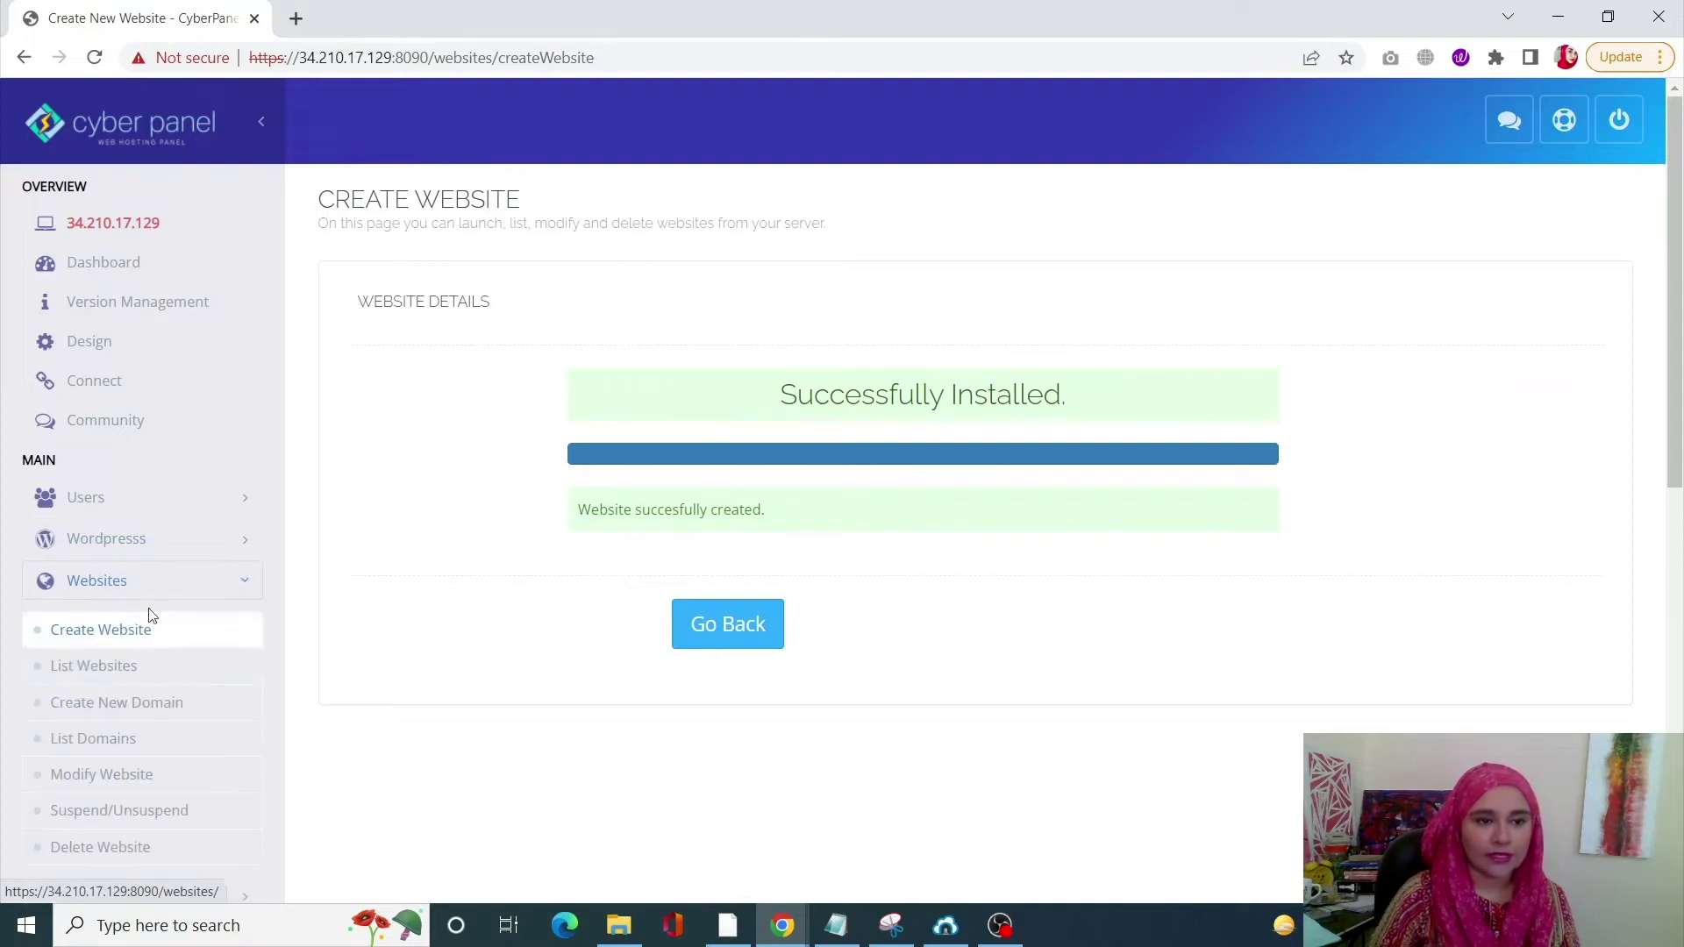
left_click(150, 676)
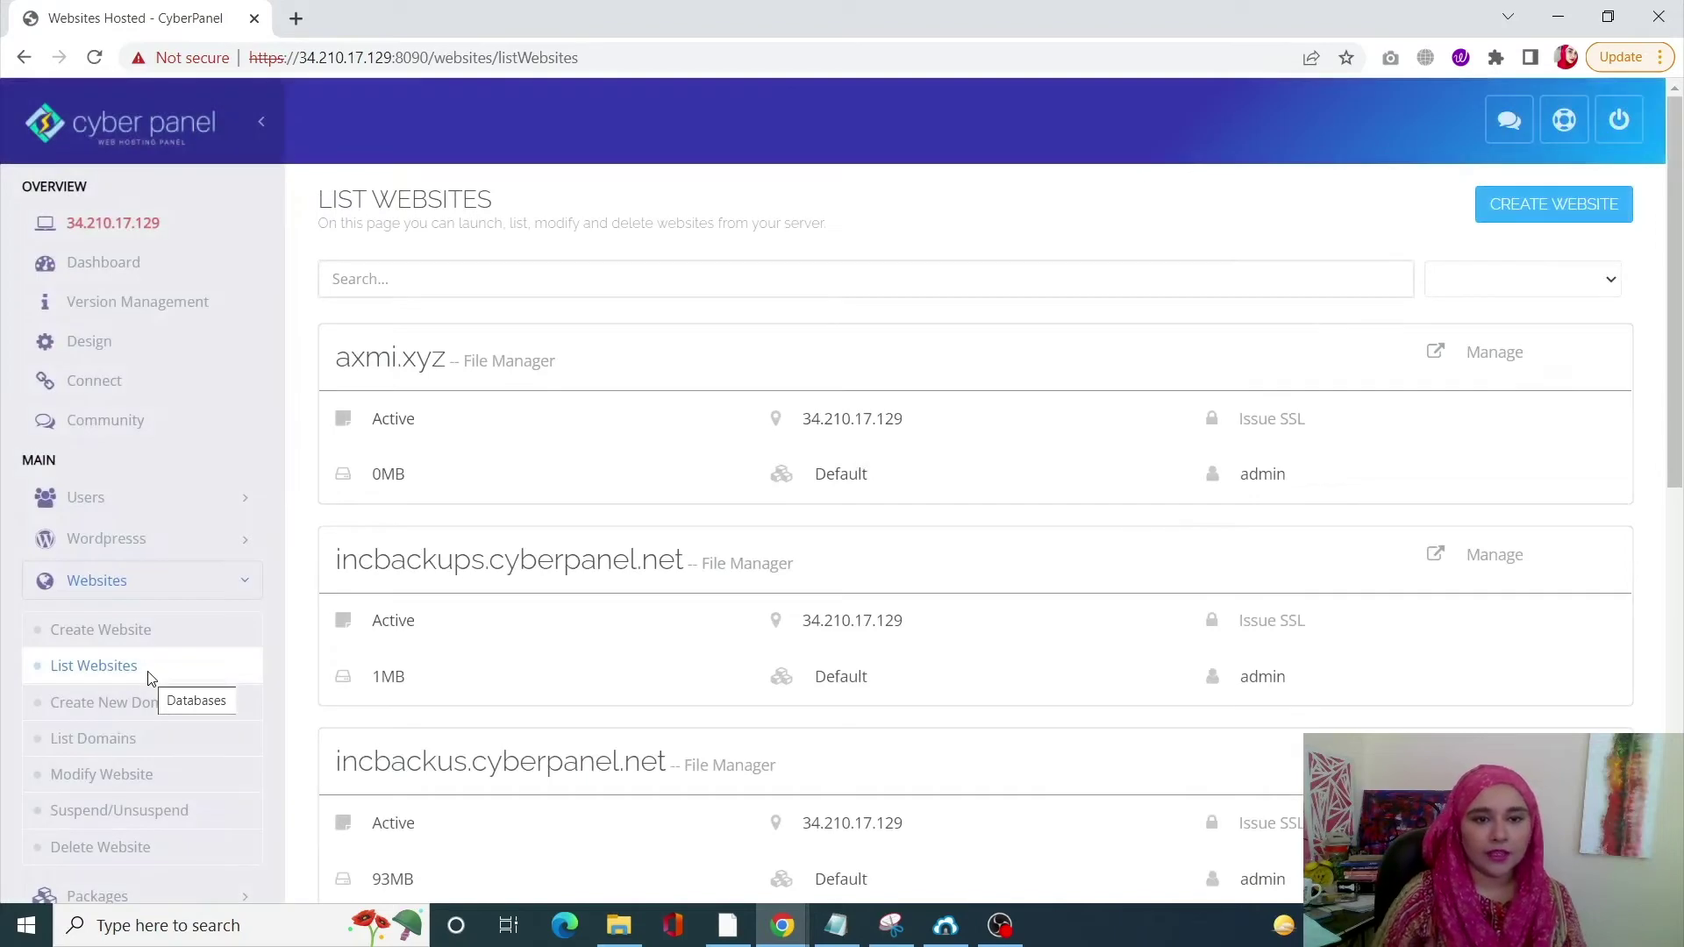
scroll(602, 640, "down", 2)
scroll(602, 639, "down", 4)
scroll(604, 640, "up", 1)
scroll(602, 640, "up", 4)
scroll(602, 640, "up", 2)
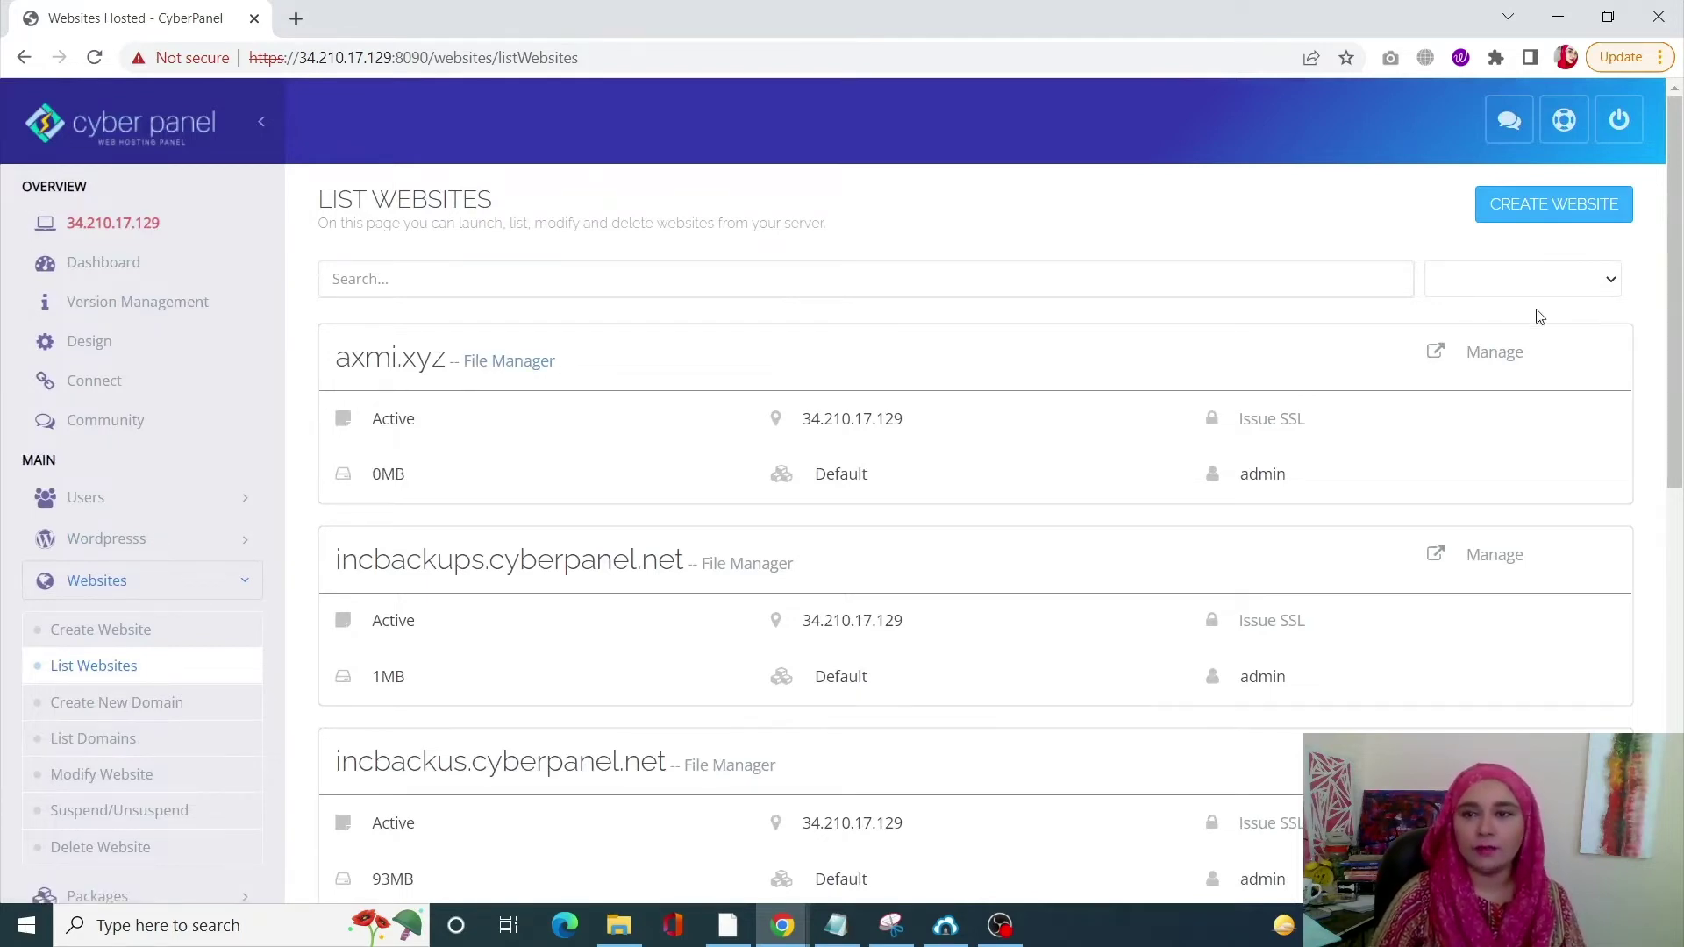
Open axmi.xyz's Manage page and launch the WP + LSCache application installer.
left_click(1503, 353)
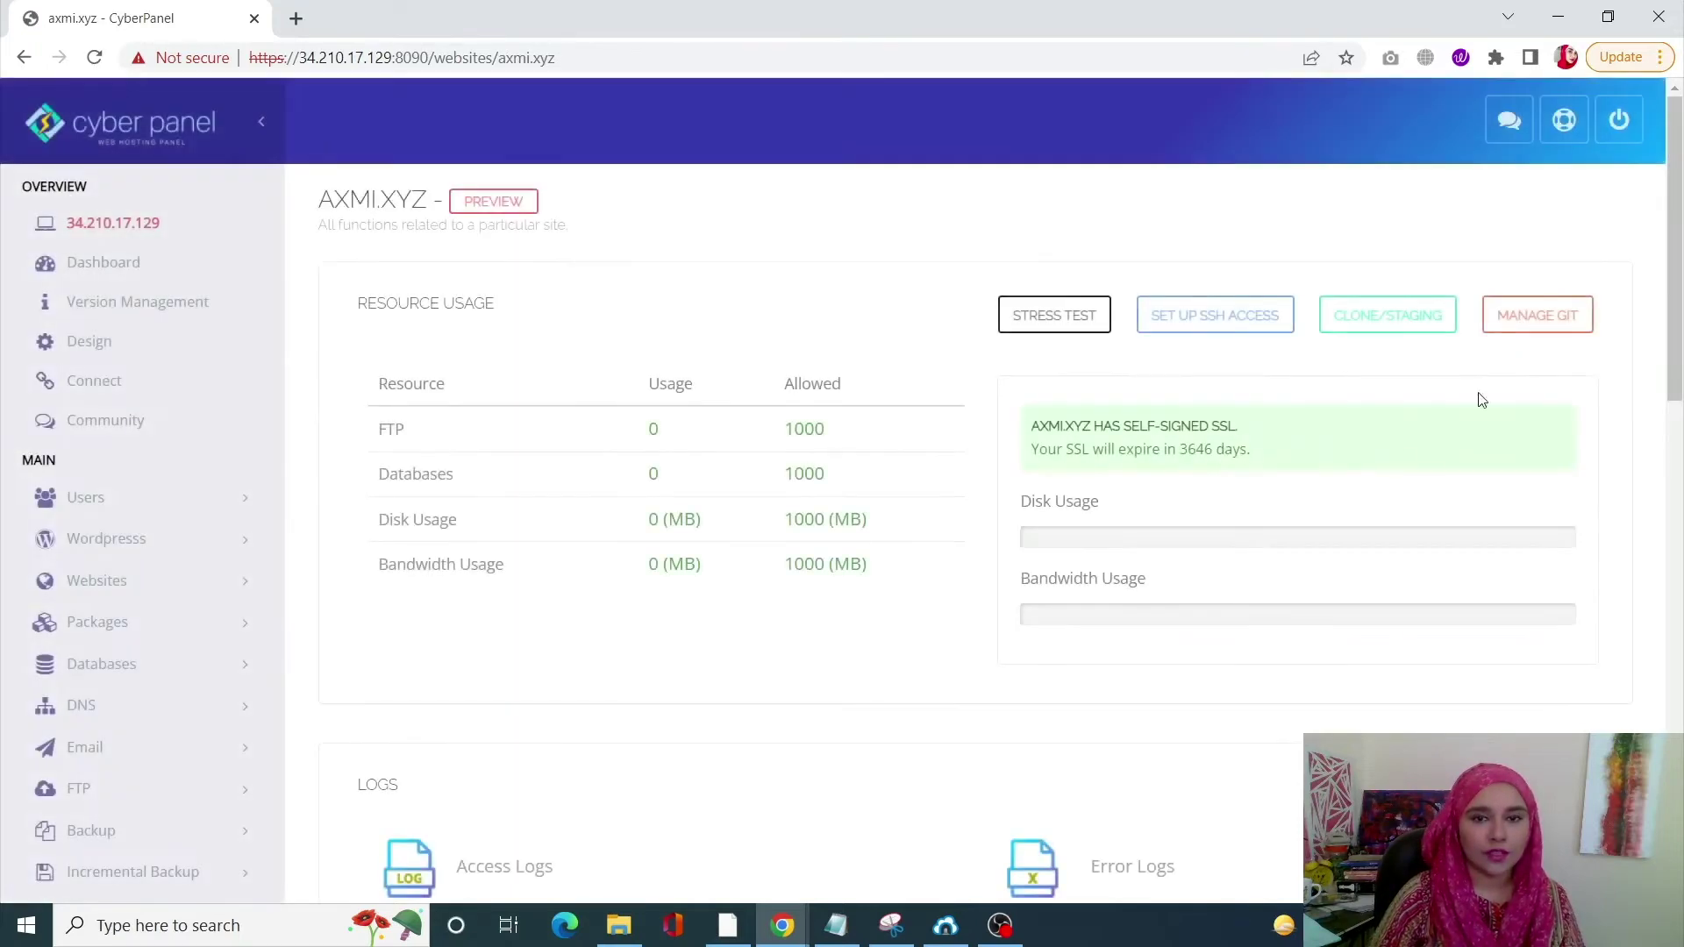
scroll(1009, 716, "down", 2)
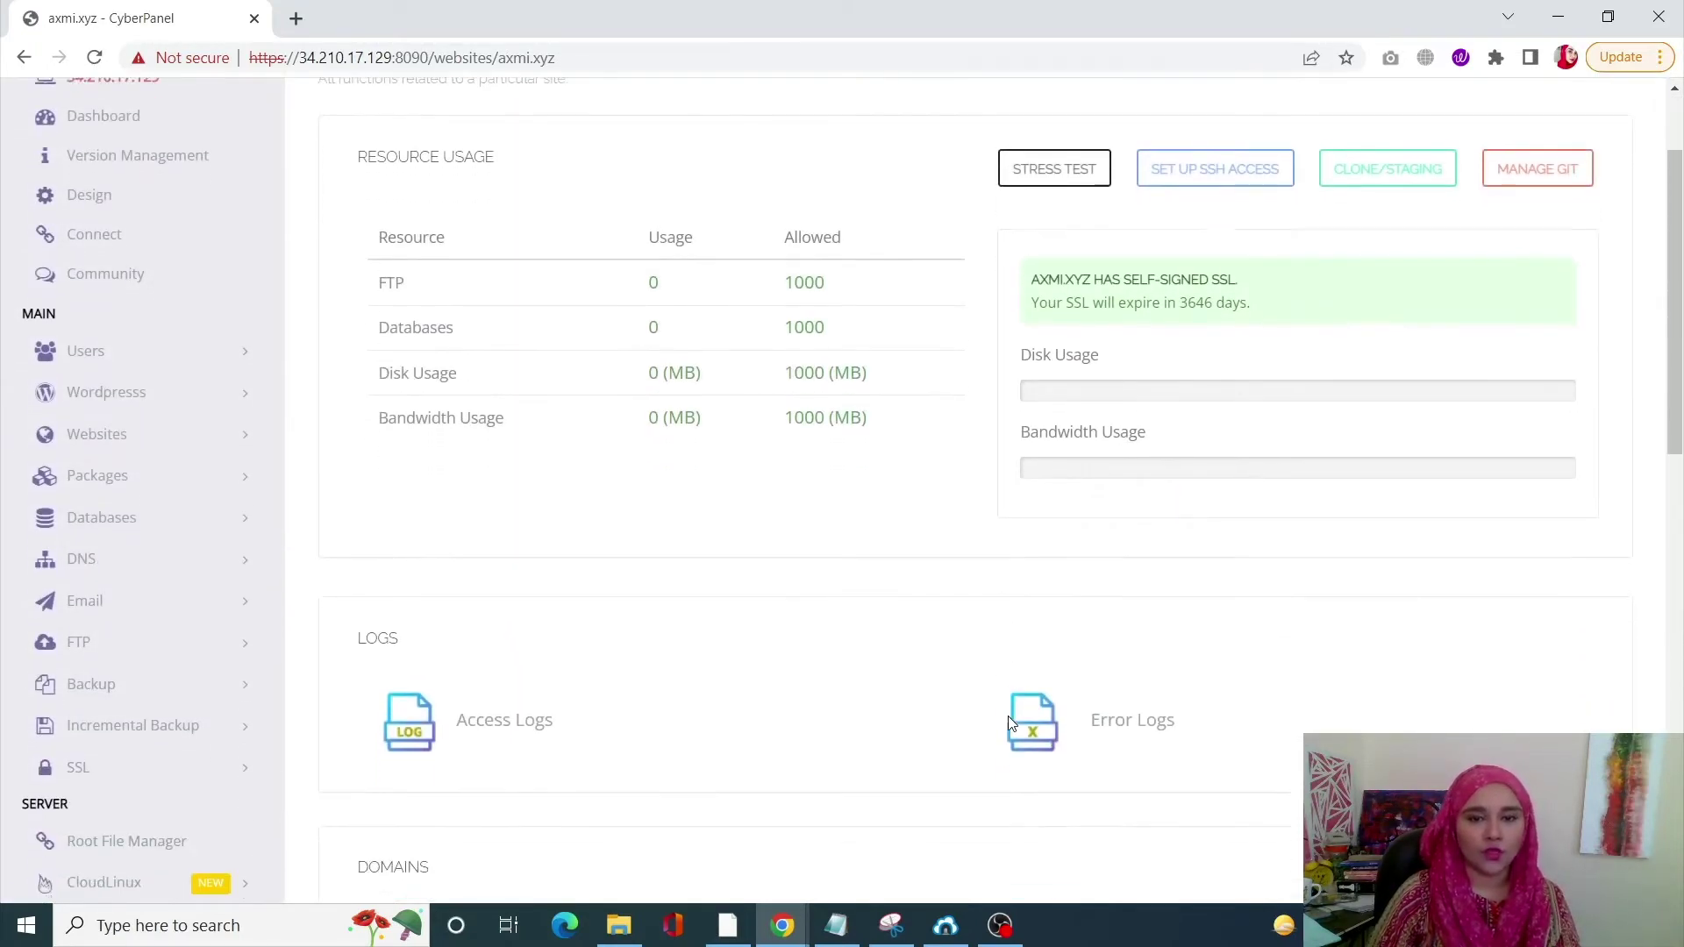
scroll(1008, 715, "down", 3)
scroll(1008, 716, "down", 2)
scroll(1010, 721, "down", 2)
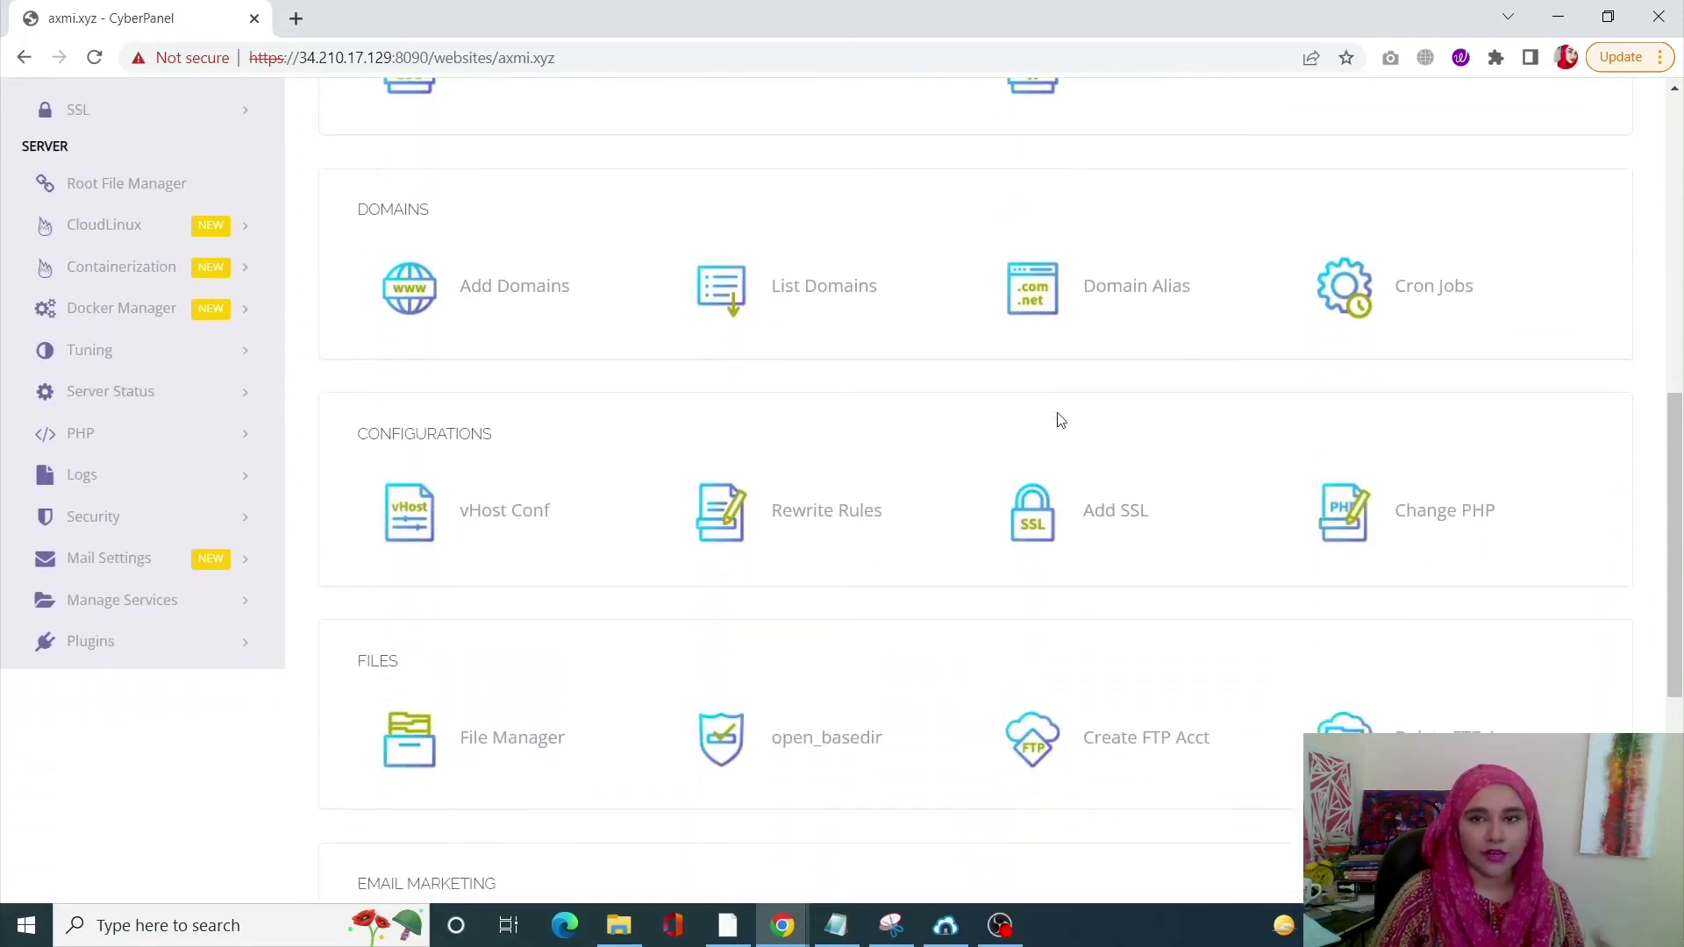
scroll(890, 715, "down", 3)
scroll(896, 717, "down", 2)
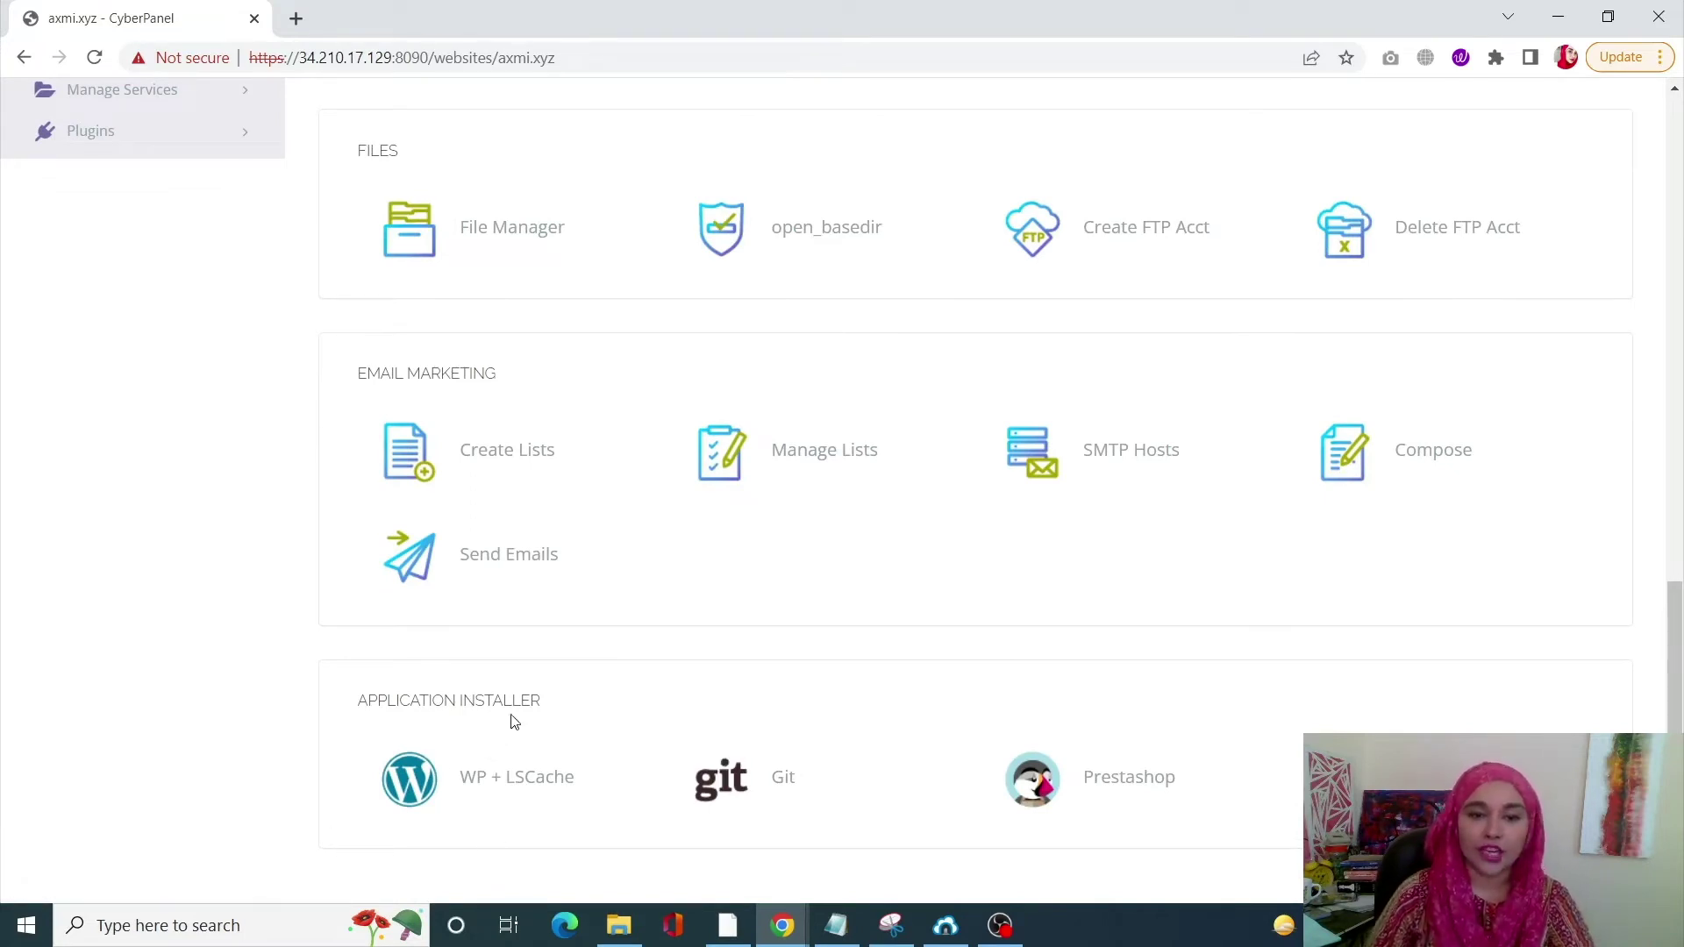
left_click(539, 787)
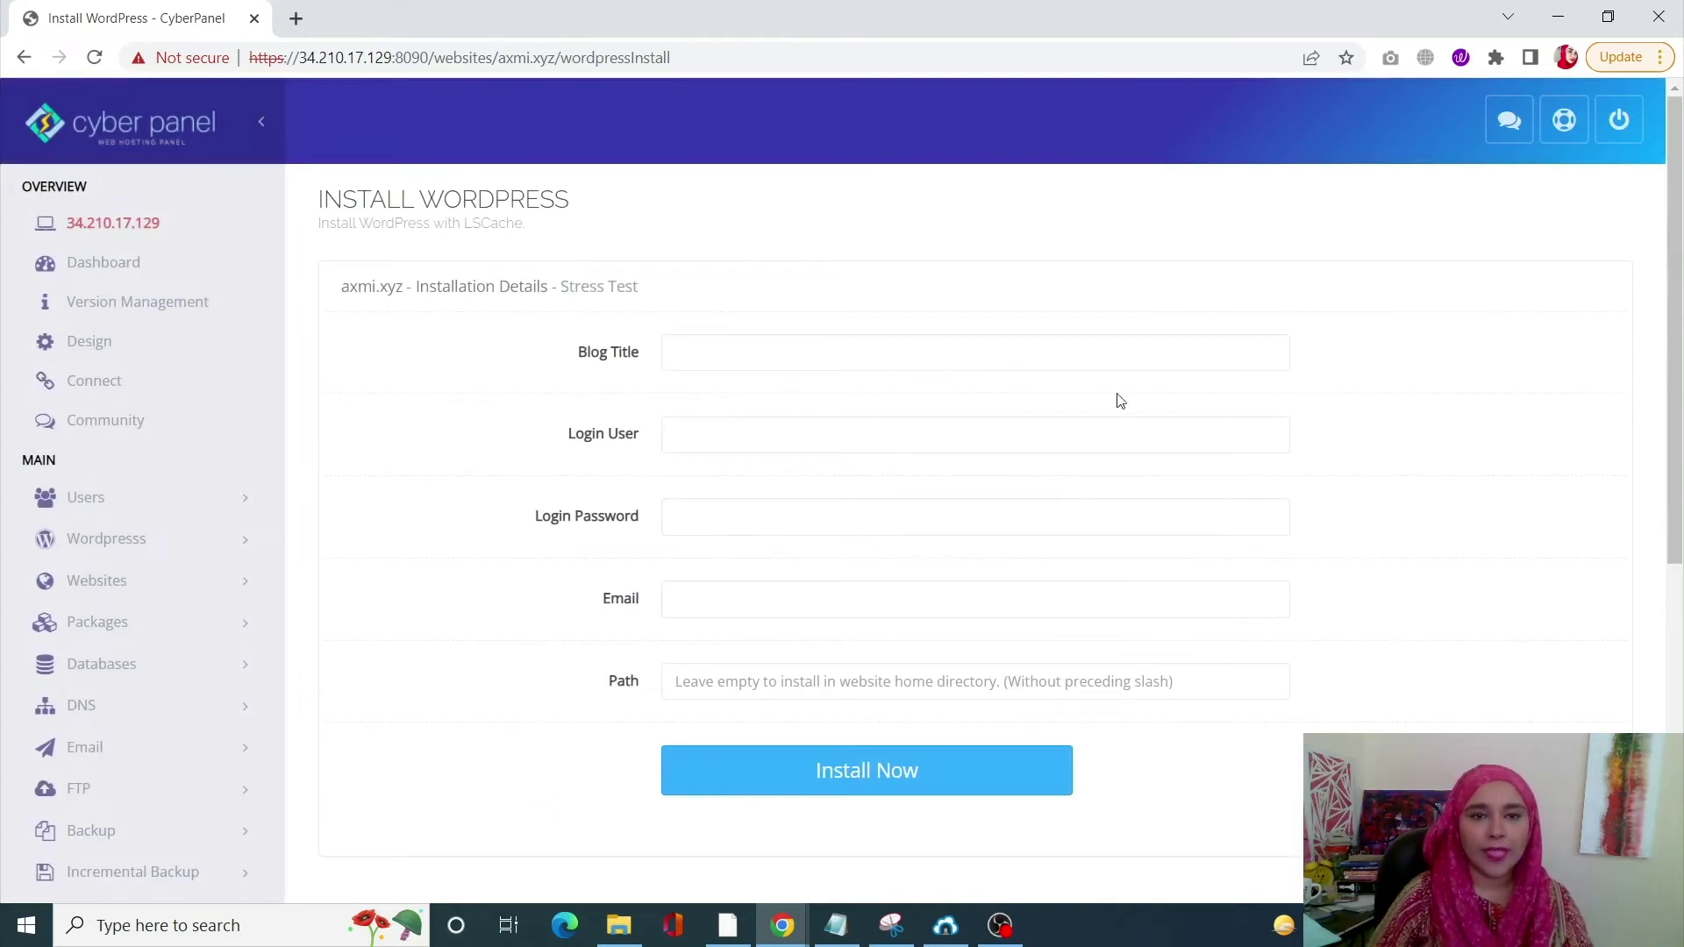
left_click(912, 342)
type("blog titl")
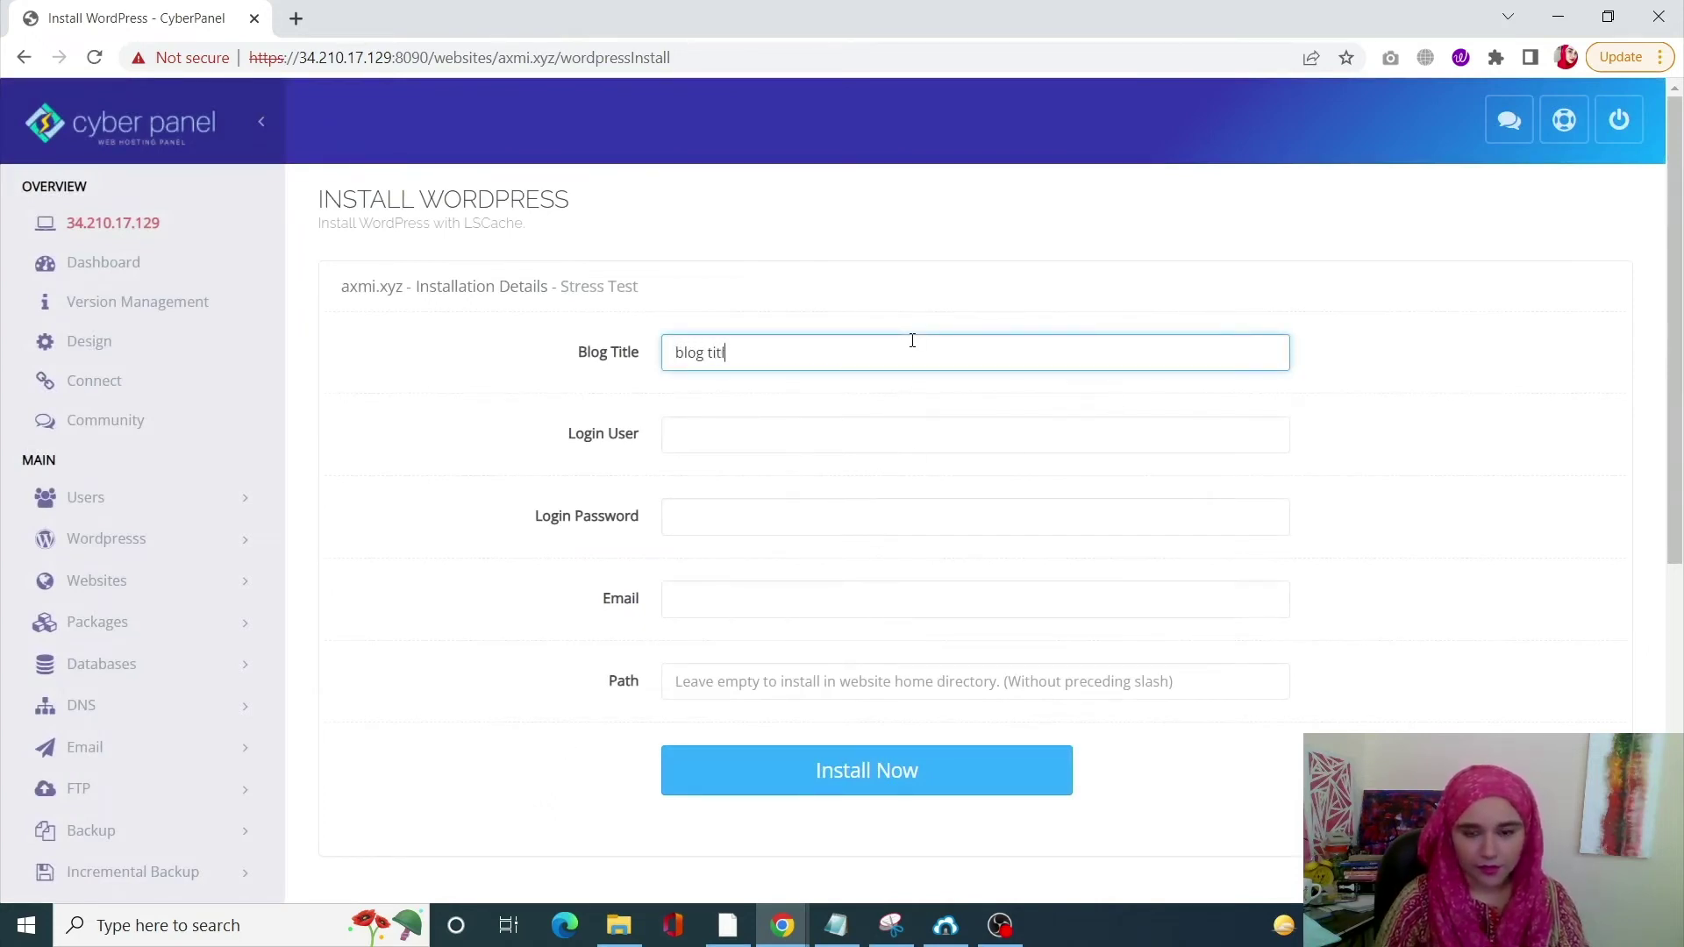
type("e")
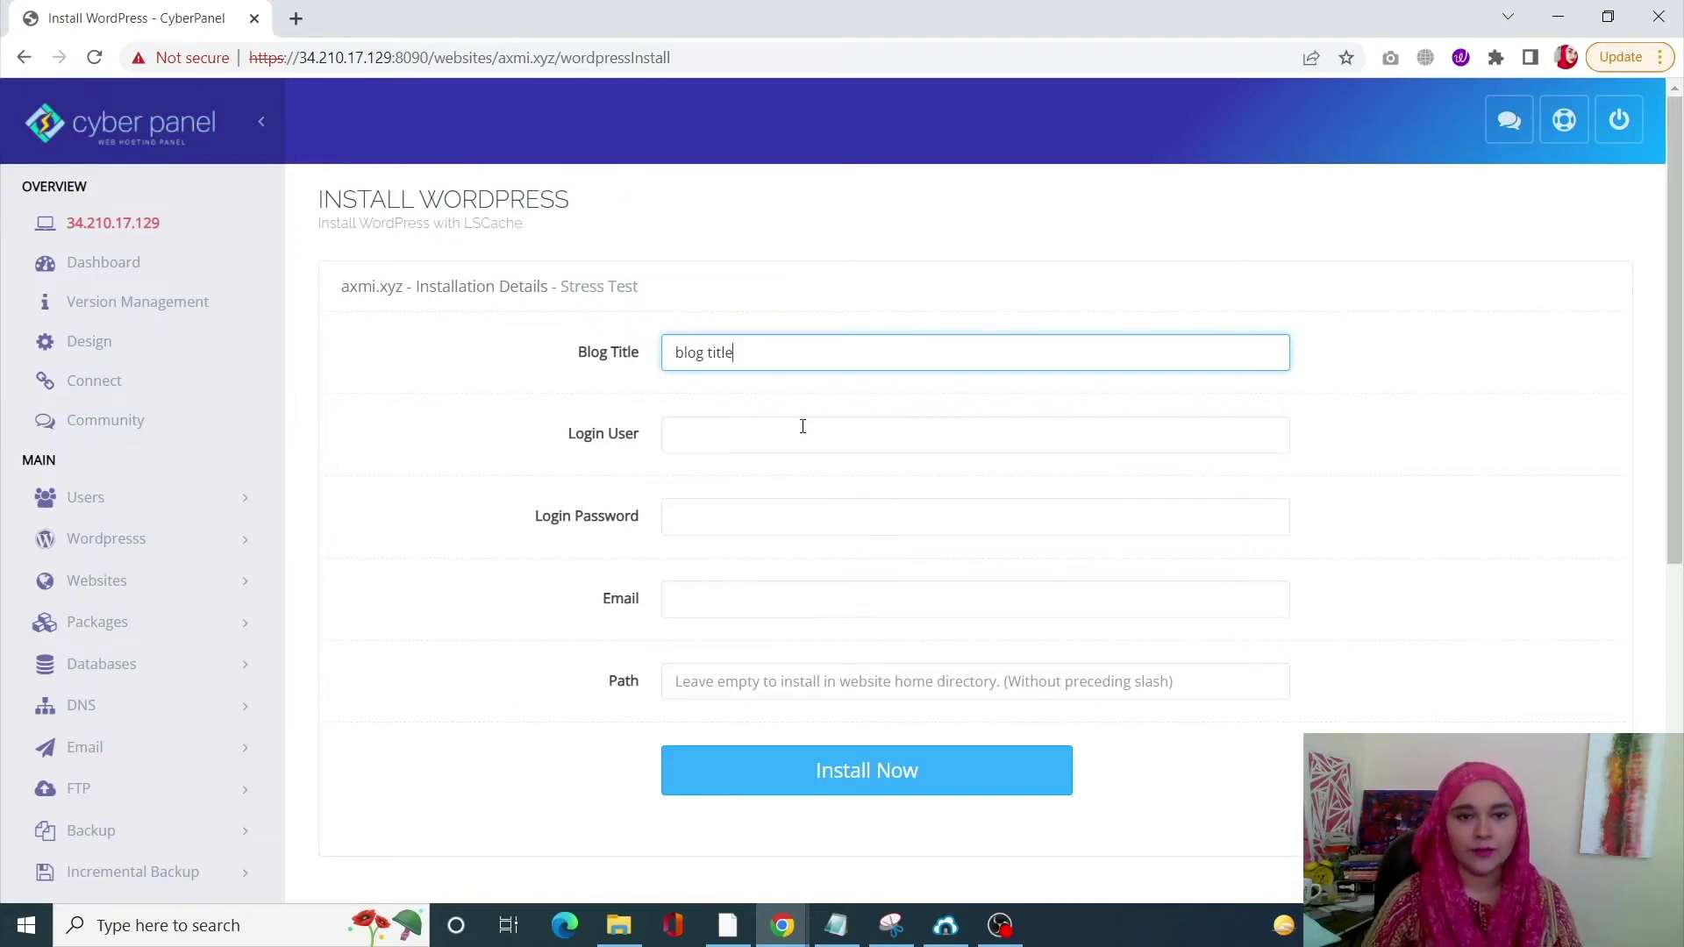
left_click(803, 427)
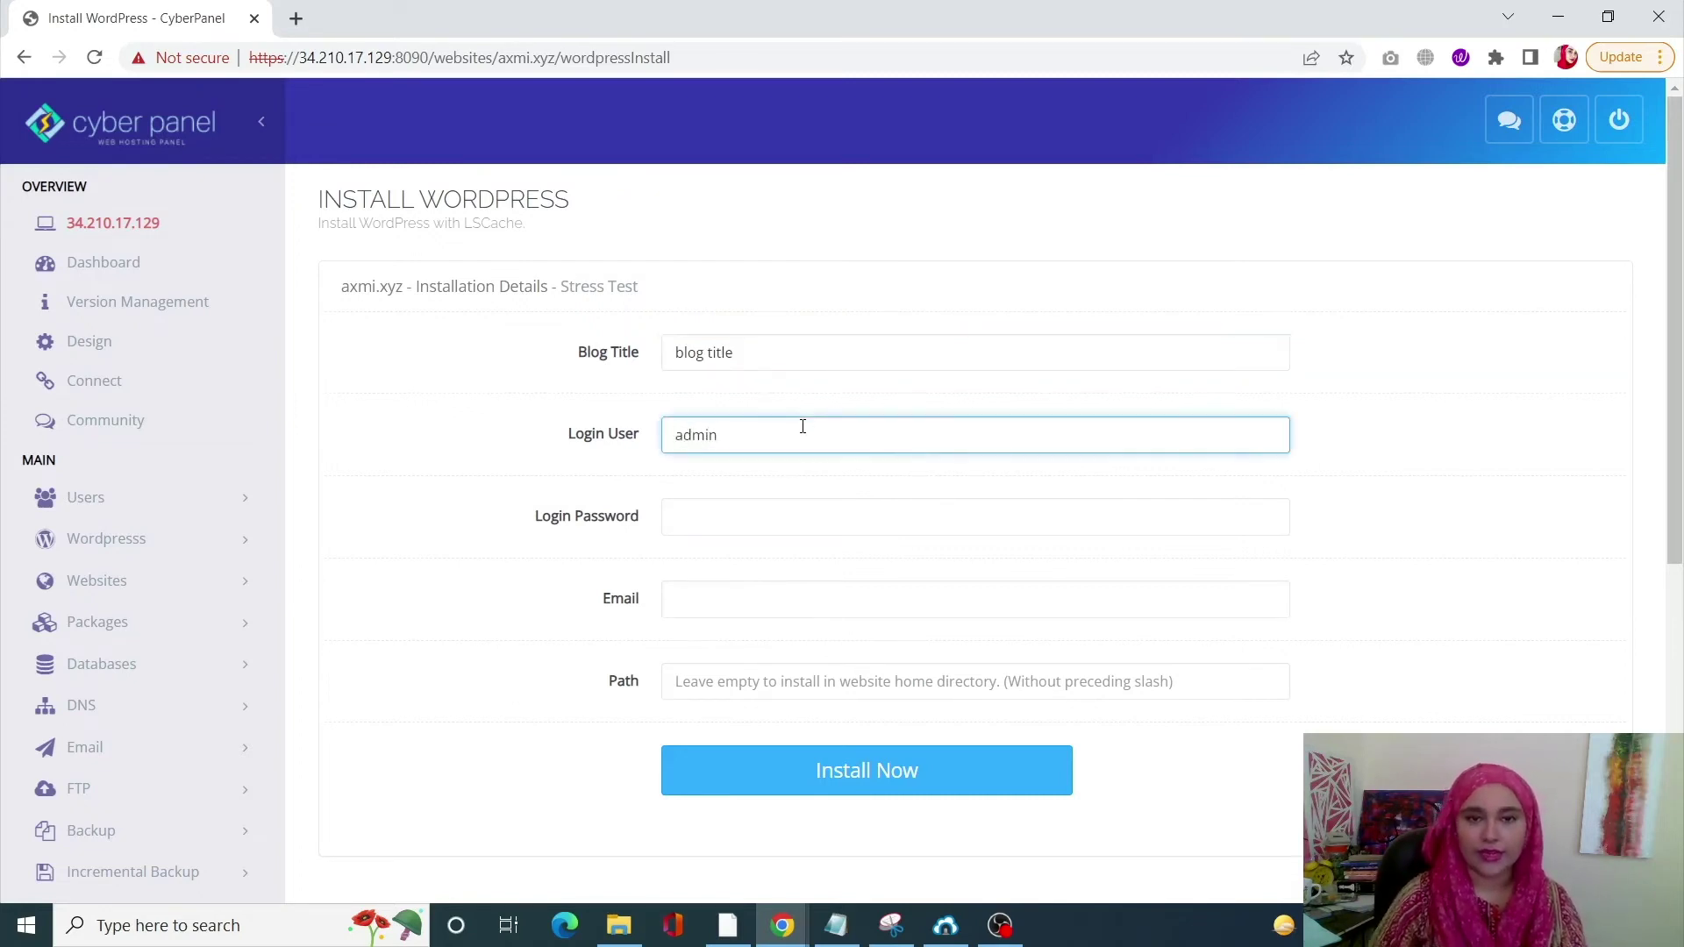
left_click(783, 524)
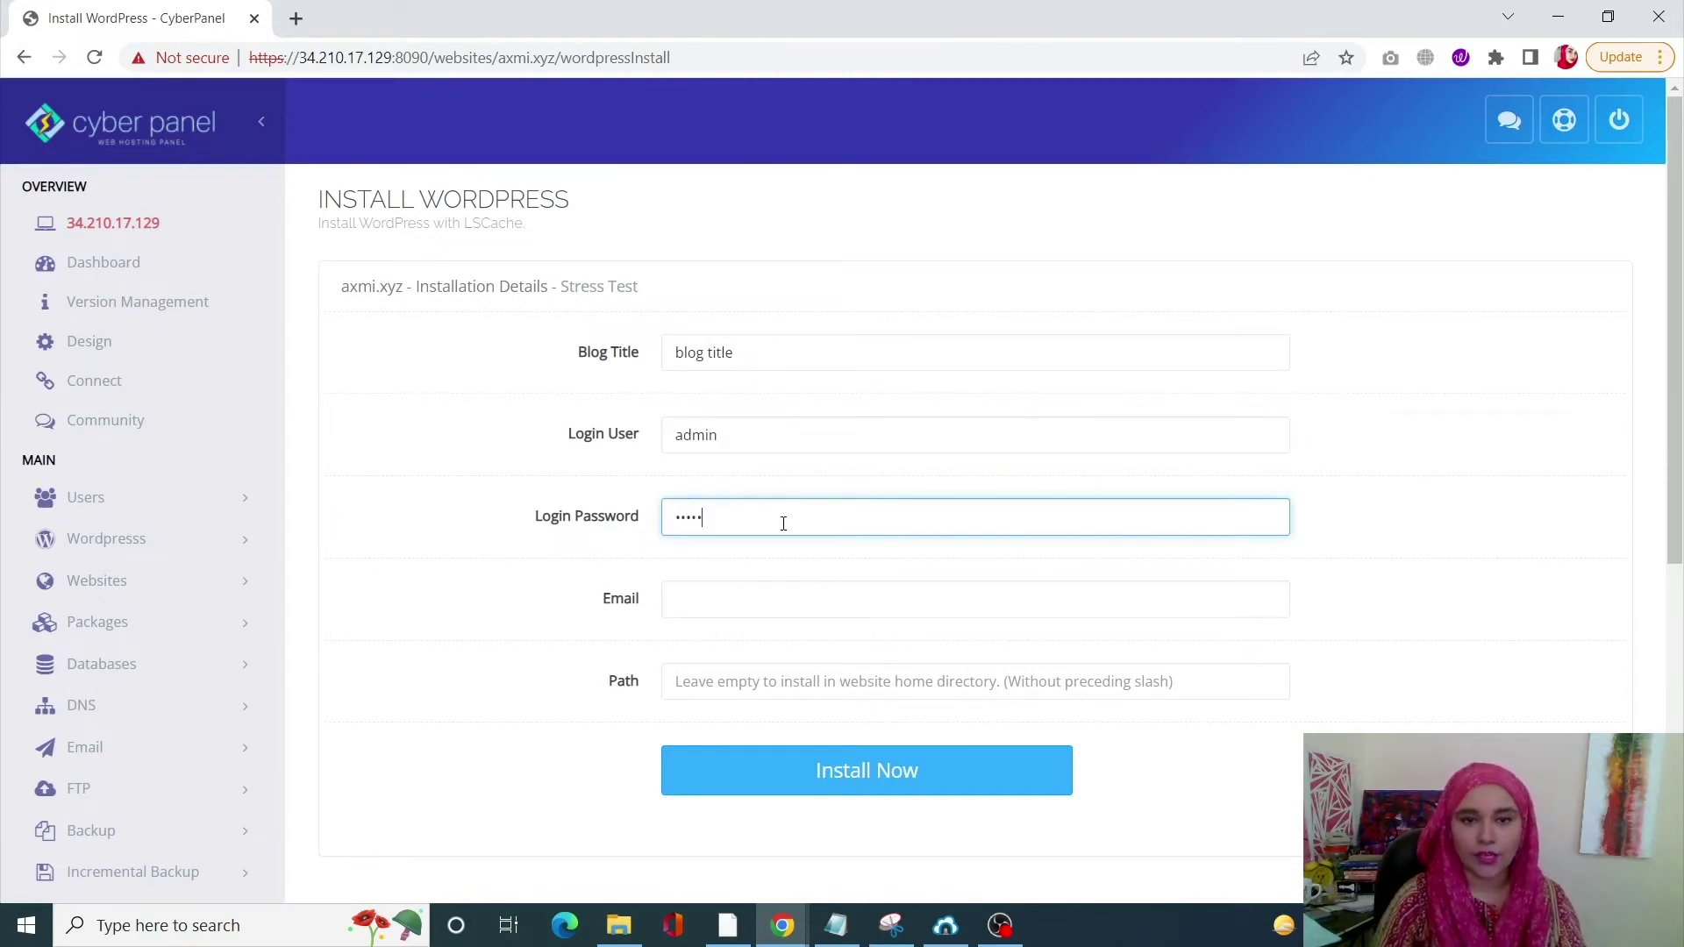
left_click(780, 600)
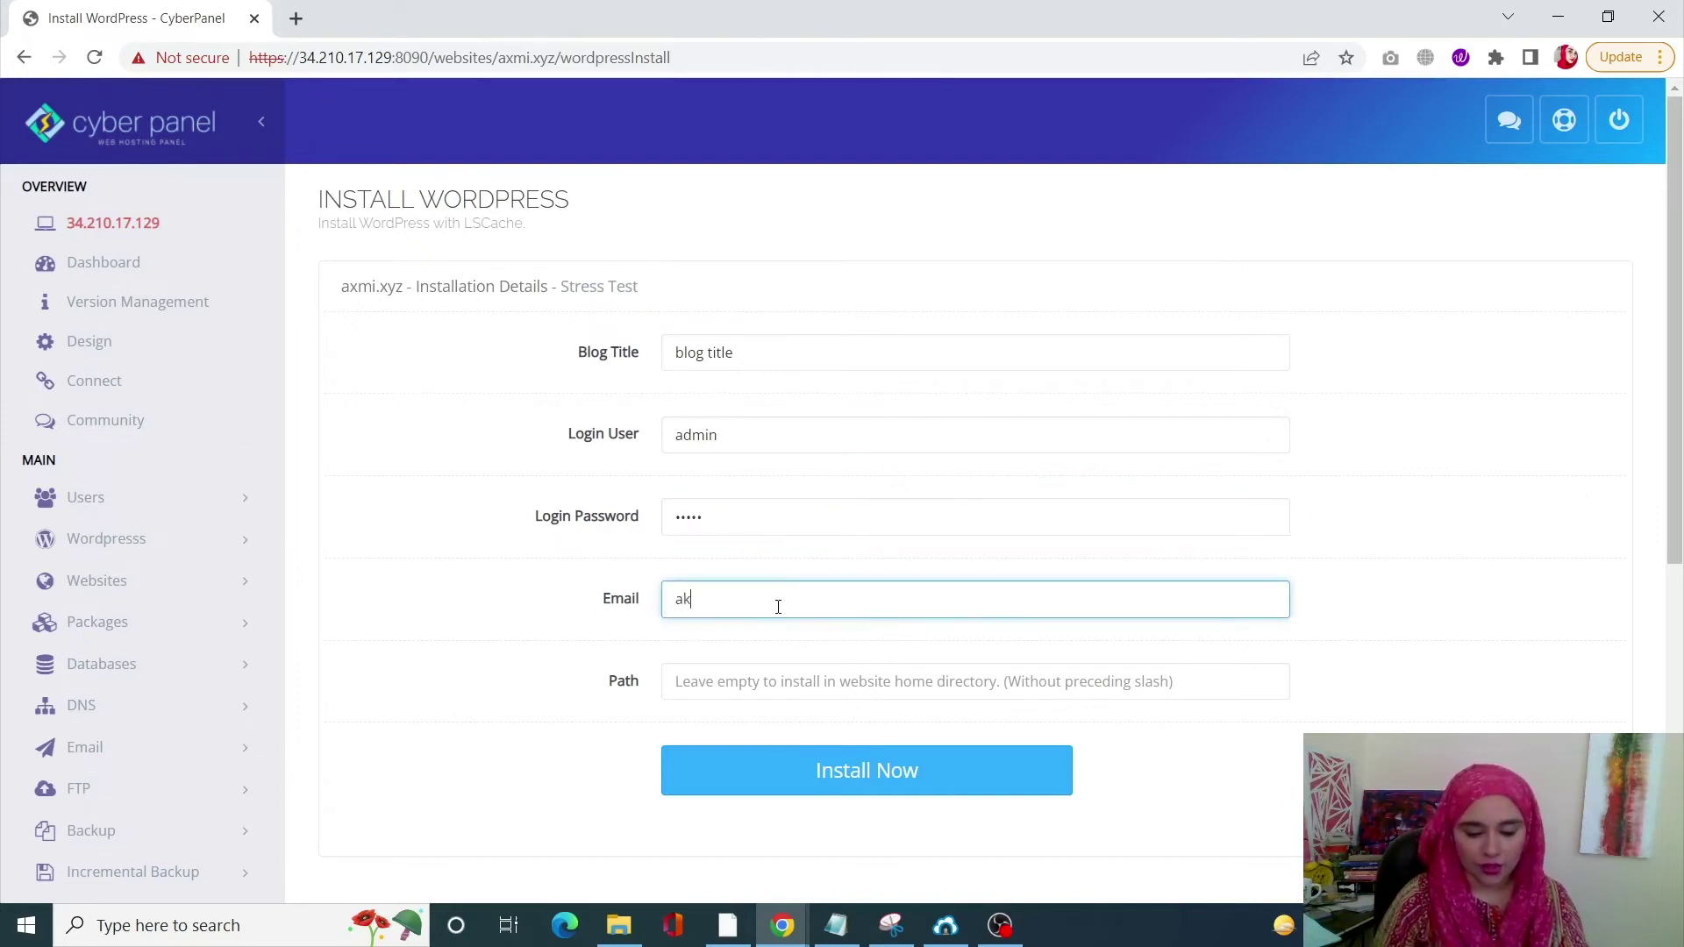
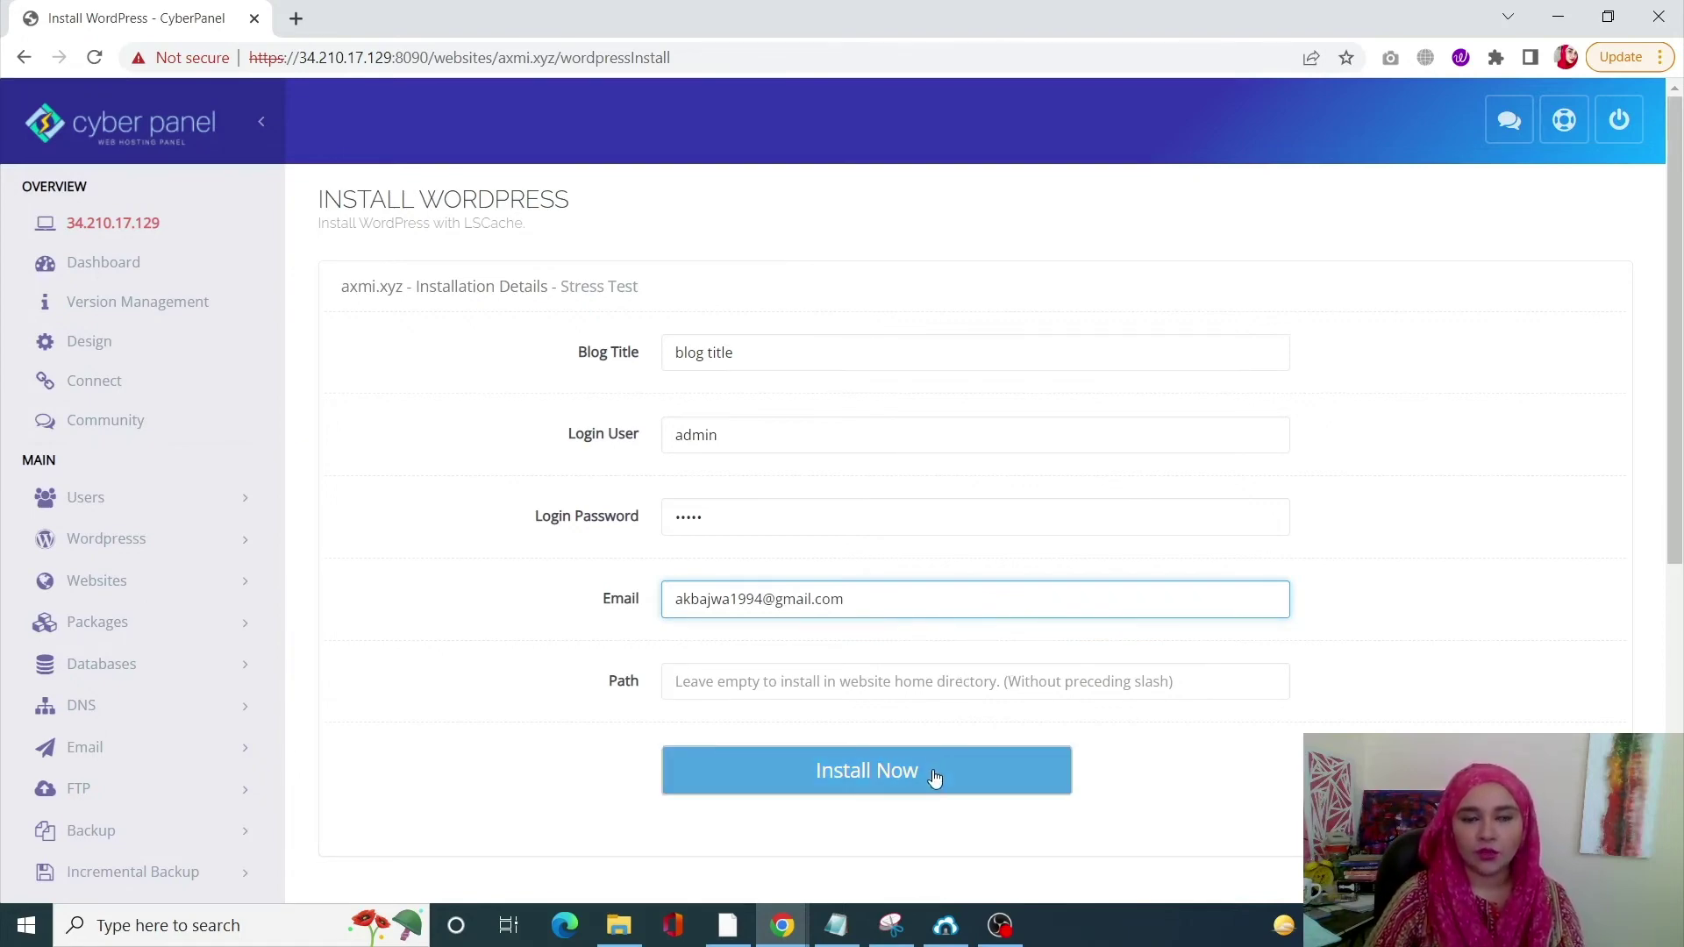
left_click(1052, 779)
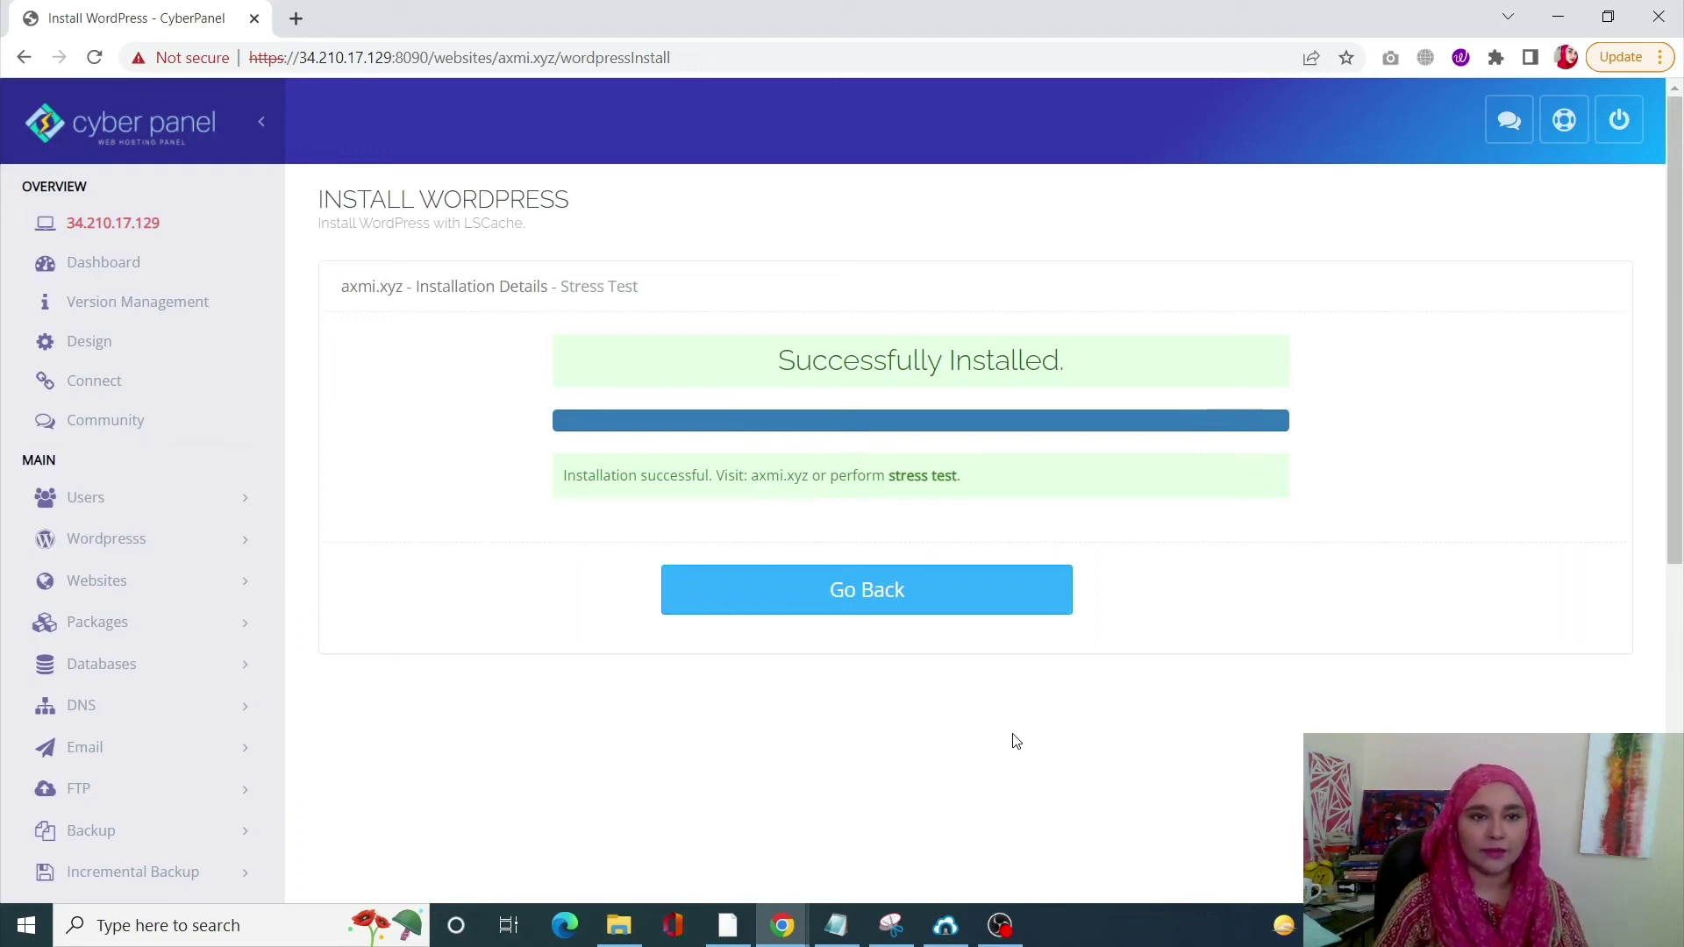
Go back to the Websites Hosted list and open File Manager for axmi.xyz.
right_click(19, 67)
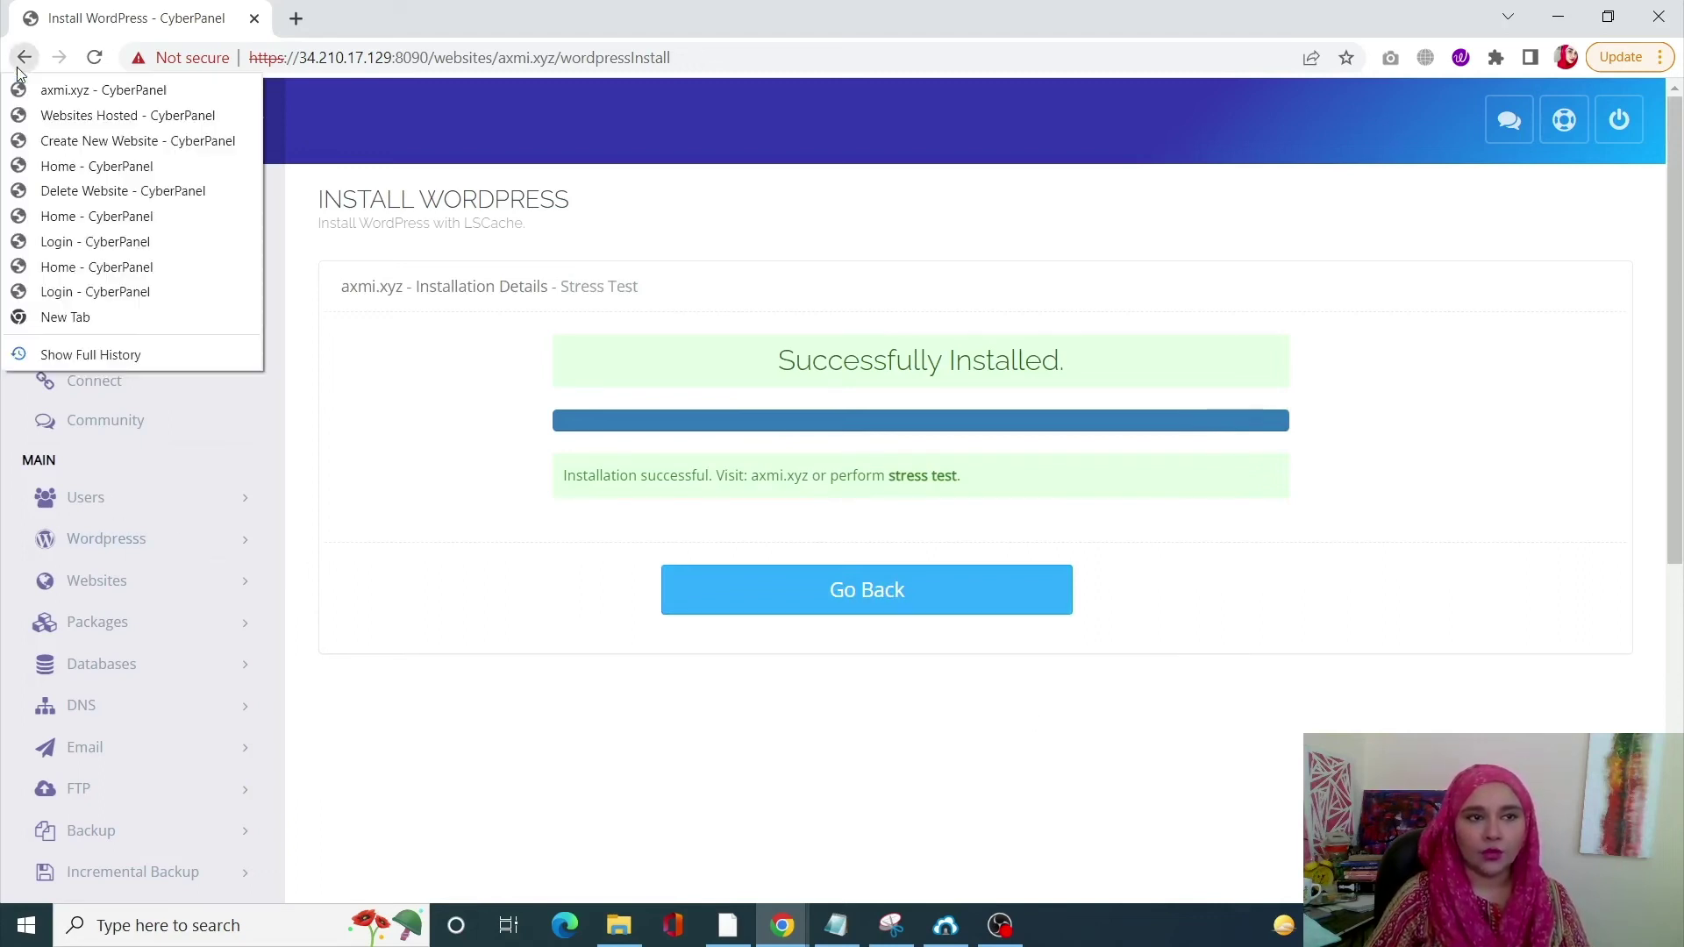
left_click(73, 117)
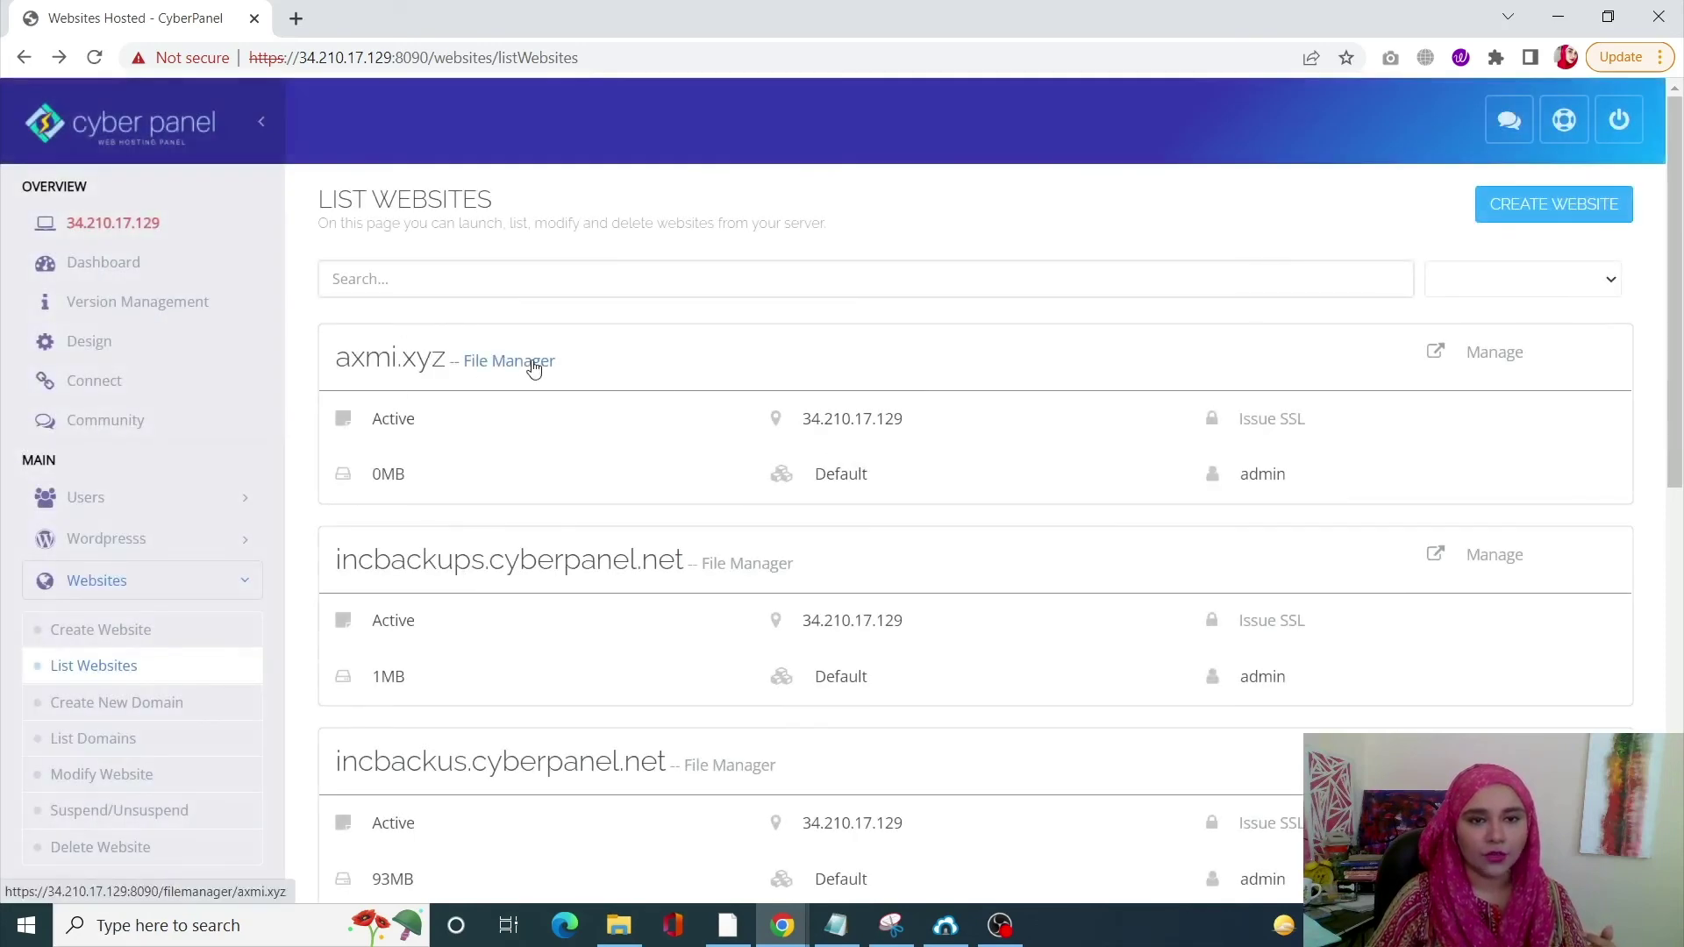
left_click(532, 365)
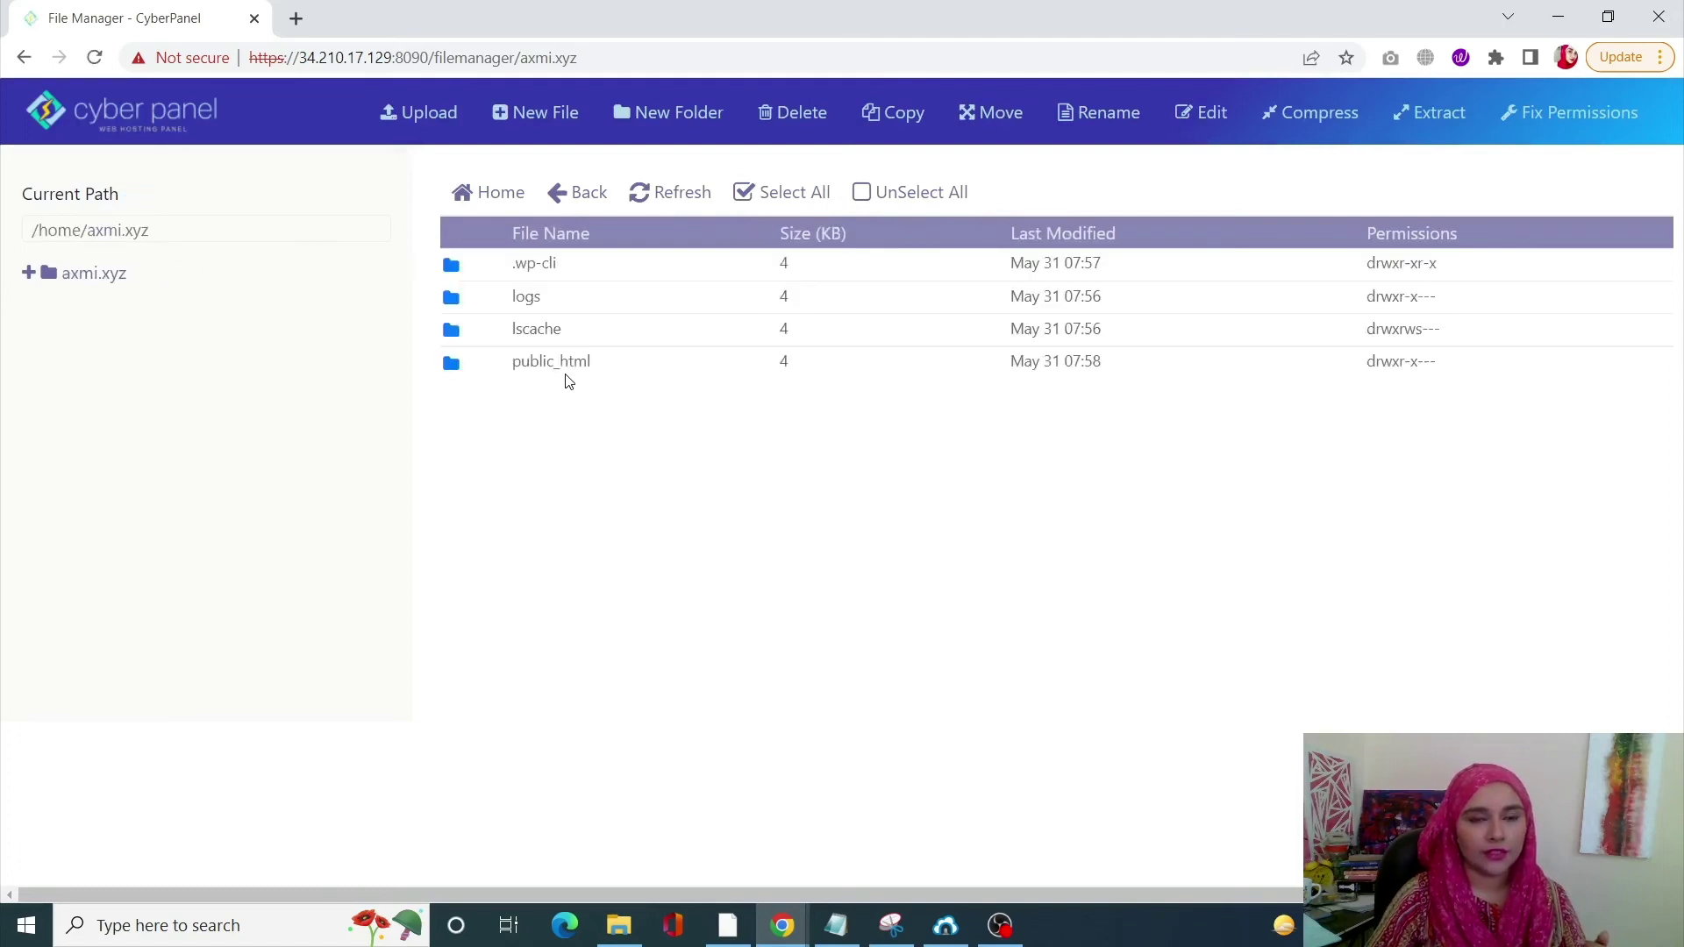
Open the public_html folder to list the WordPress files such as wp-config.php.
left_click(671, 371)
double_click(672, 371)
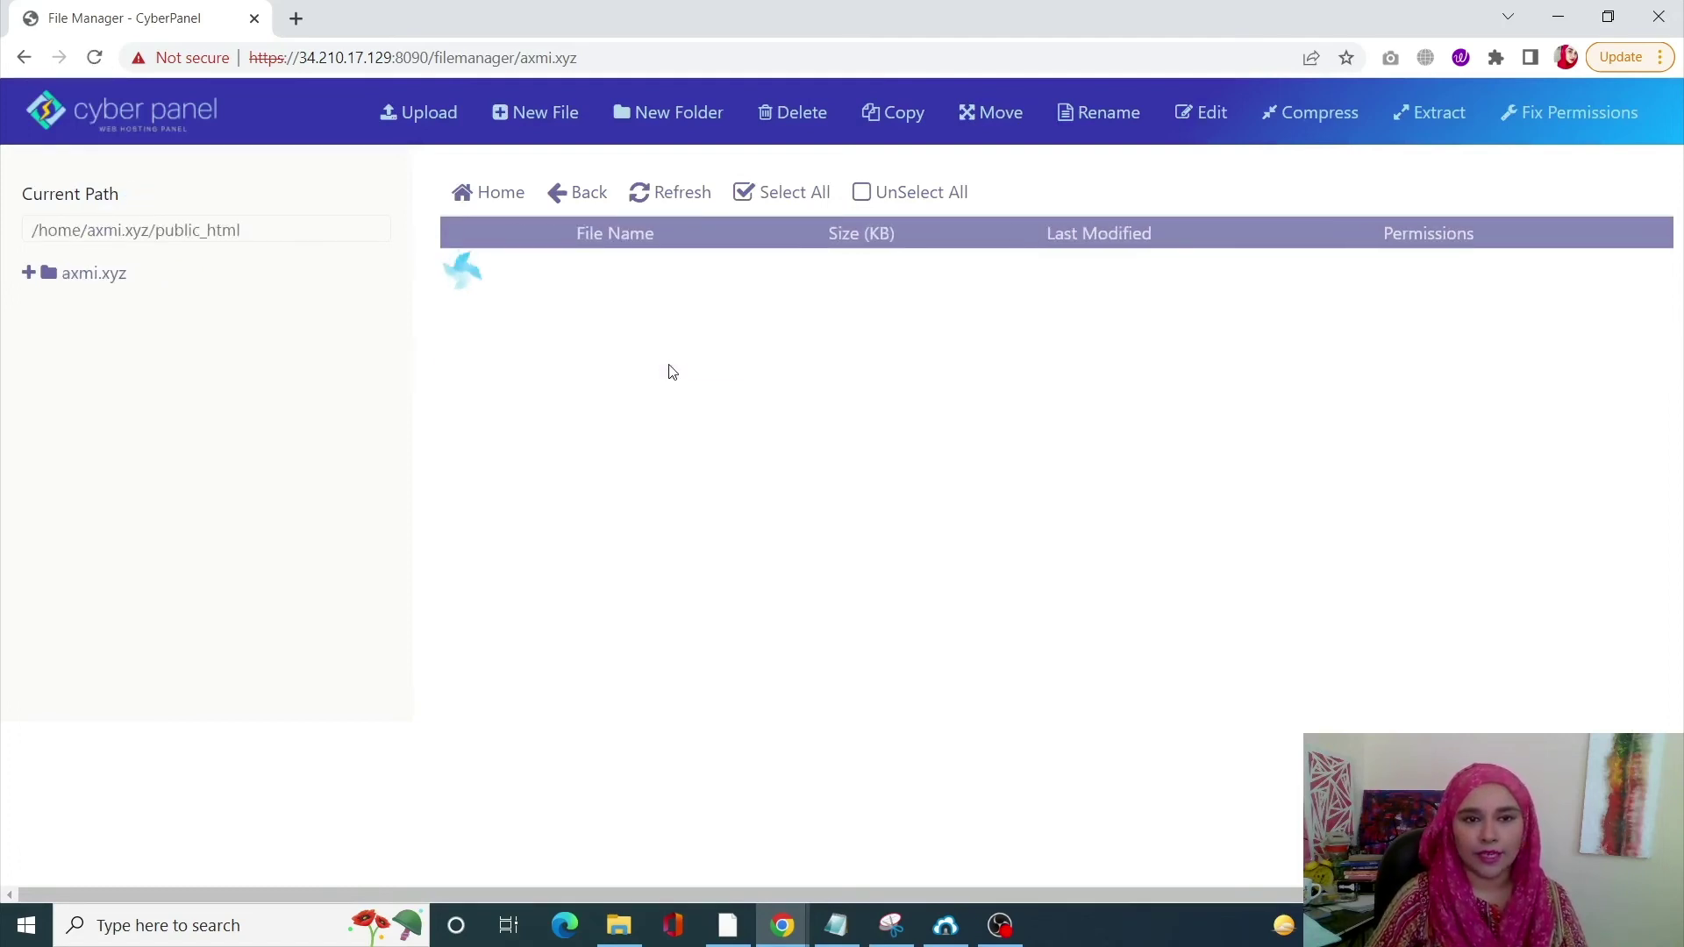
scroll(684, 566, "down", 1)
scroll(678, 569, "up", 1)
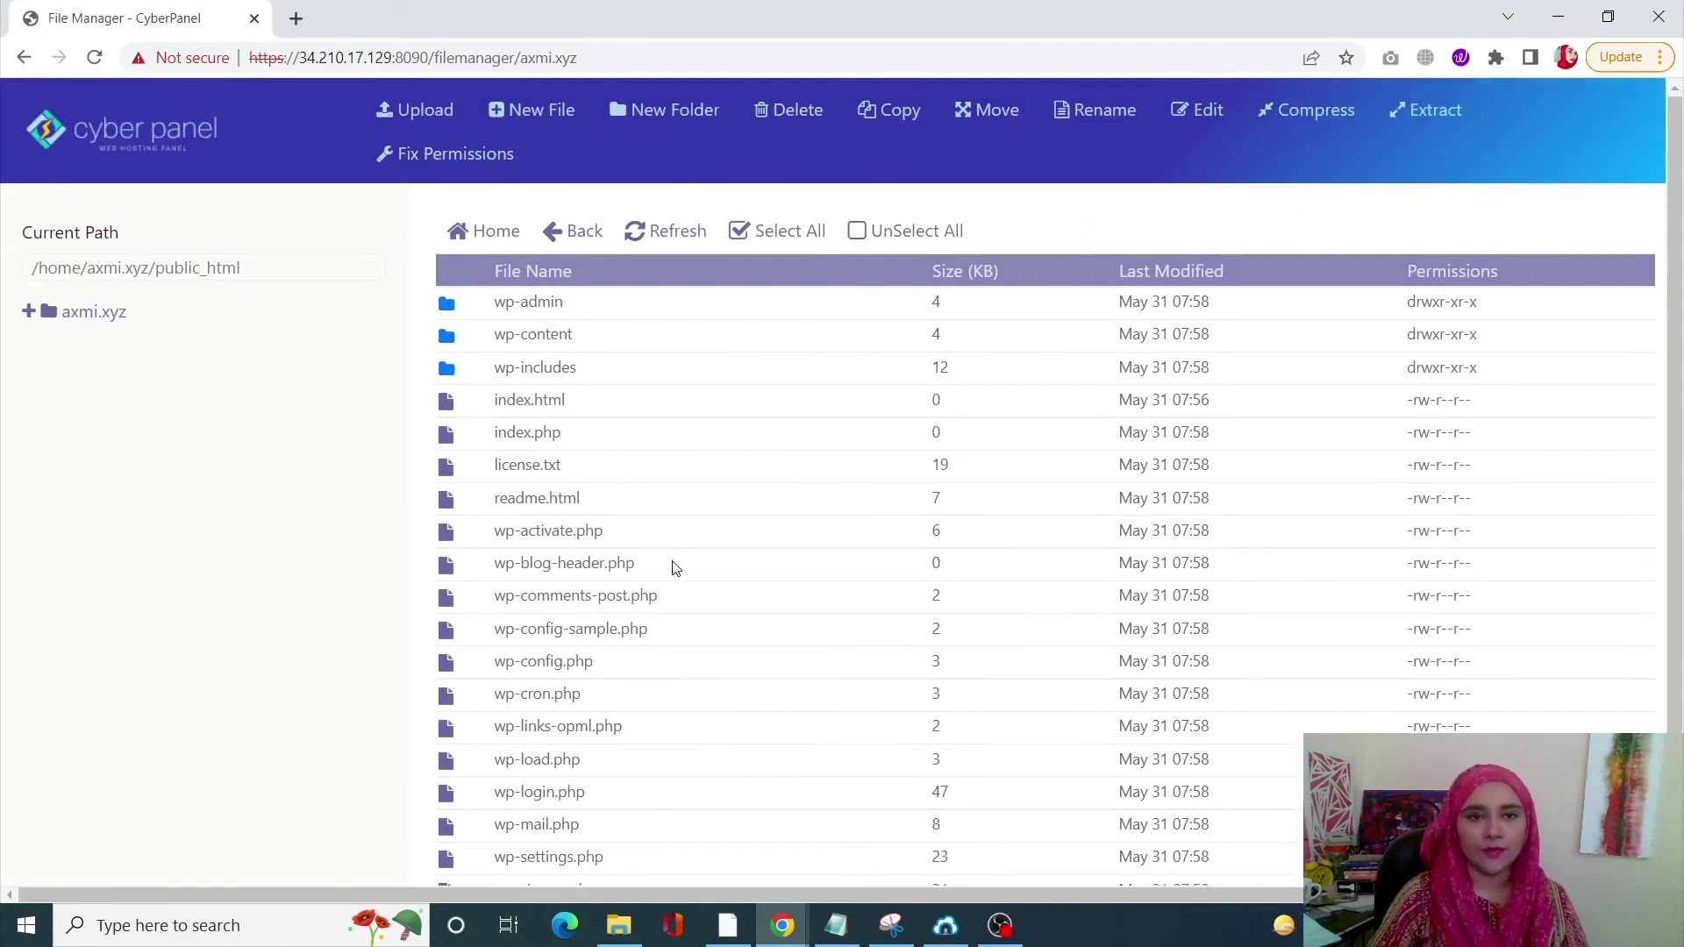